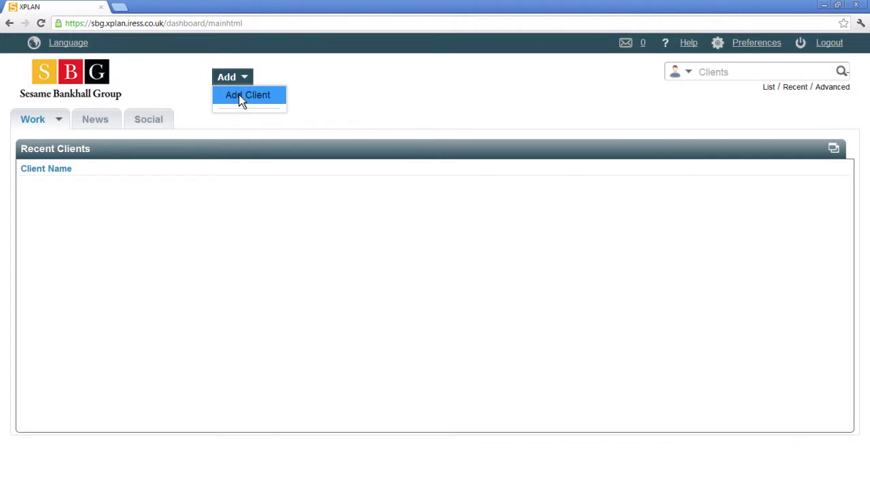
- Open the dashboard's Add menu to start the Add Client Wizard
{"action": "left_click", "coordinate": [239, 96]}
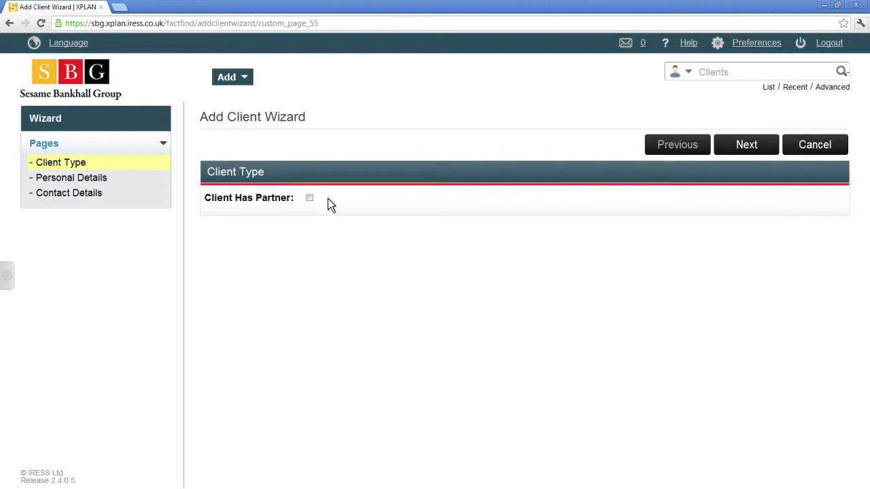
- Enter a single client: title Mr., his forename and surname, gender Male, born 01/01/1970
{"action": "left_click", "coordinate": [747, 145]}
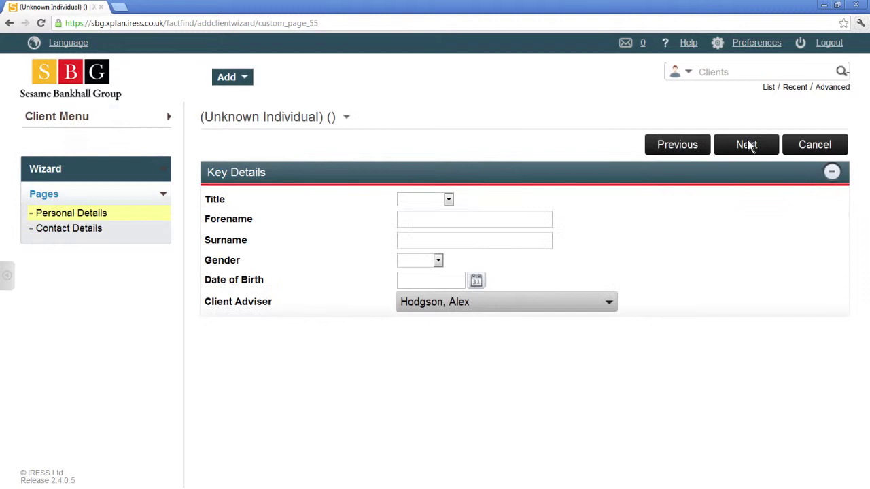
{"action": "left_click", "coordinate": [448, 199]}
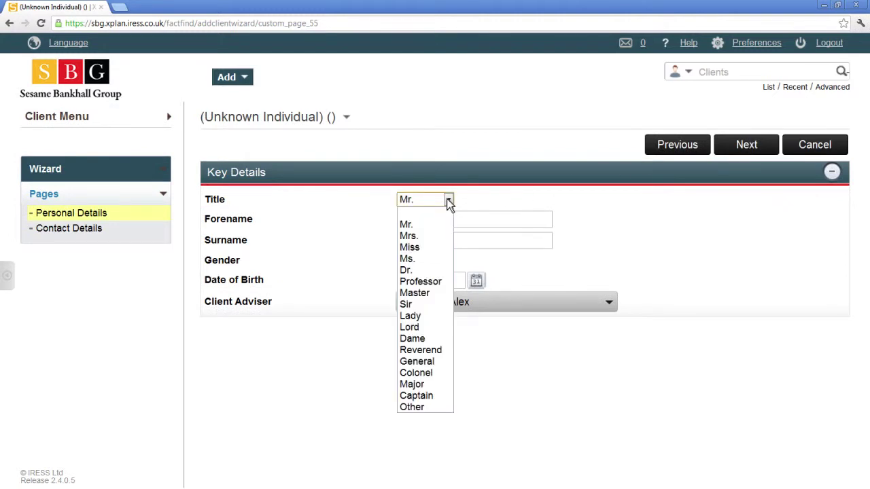
{"action": "left_click", "coordinate": [425, 221]}
{"action": "left_click", "coordinate": [516, 225]}
{"action": "left_click", "coordinate": [522, 239]}
{"action": "left_click", "coordinate": [438, 260]}
{"action": "left_click", "coordinate": [425, 285]}
{"action": "left_click", "coordinate": [476, 281]}
{"action": "left_click", "coordinate": [506, 341]}
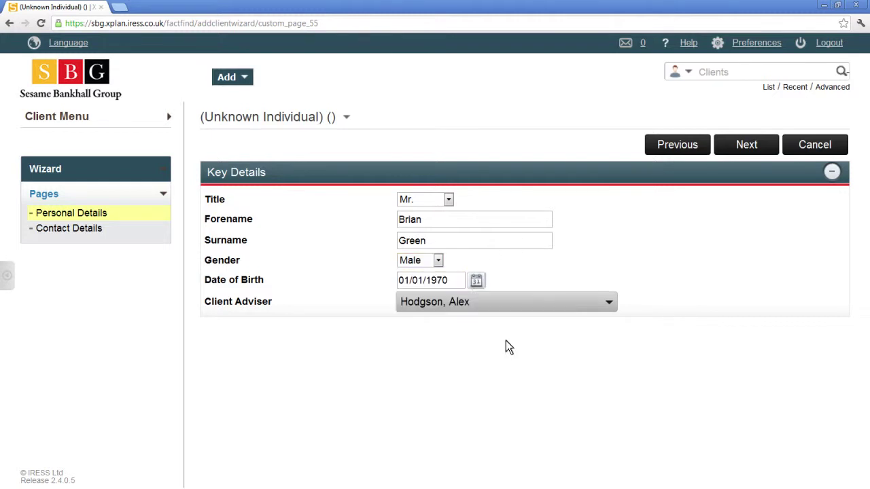
- Add the client's work phone number and home email address, then finish the wizard
{"action": "left_click", "coordinate": [755, 144]}
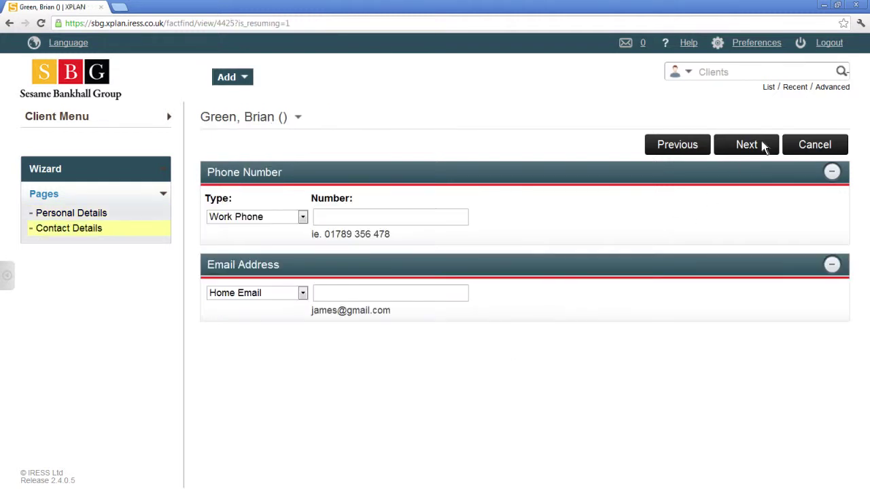
{"action": "left_click", "coordinate": [457, 218]}
{"action": "type", "text": "01234 567 890"}
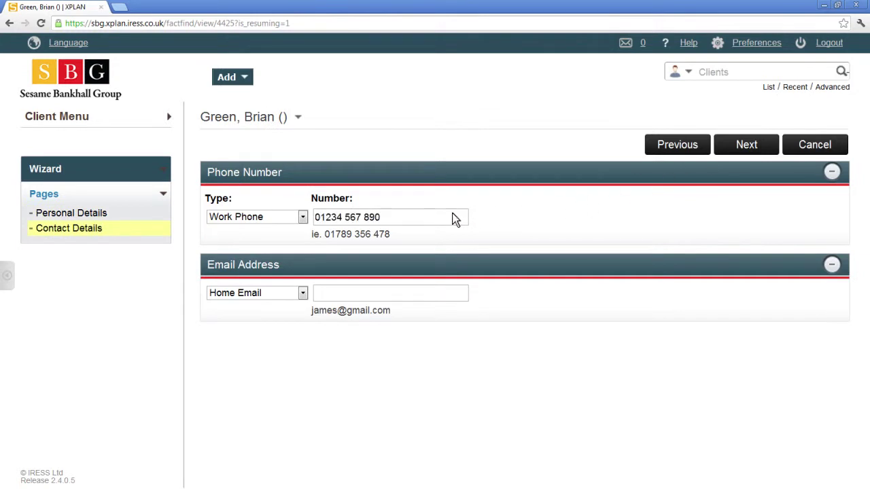
{"action": "left_click", "coordinate": [463, 301]}
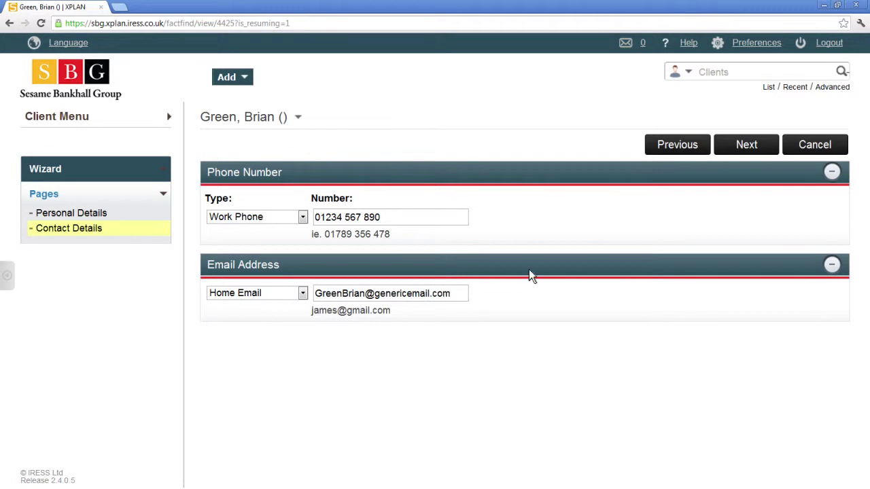
{"action": "left_click", "coordinate": [751, 145]}
{"action": "key", "text": "F11"}
- Edit the client's personal details and enter his client reference/file number
{"action": "scroll", "coordinate": [644, 291], "scroll_direction": "down", "scroll_amount": 3}
{"action": "scroll", "coordinate": [645, 291], "scroll_direction": "down", "scroll_amount": 2}
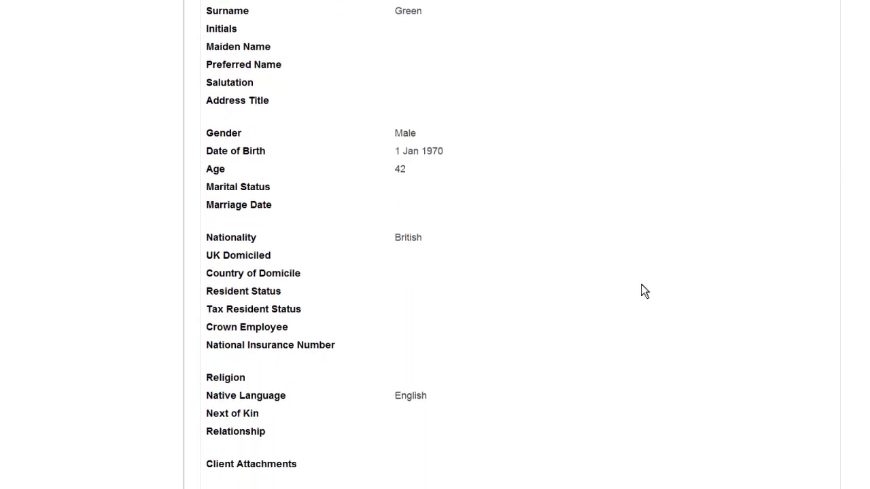
{"action": "scroll", "coordinate": [644, 291], "scroll_direction": "up", "scroll_amount": 3}
{"action": "key", "text": "F11"}
{"action": "scroll", "coordinate": [644, 291], "scroll_direction": "up", "scroll_amount": 2}
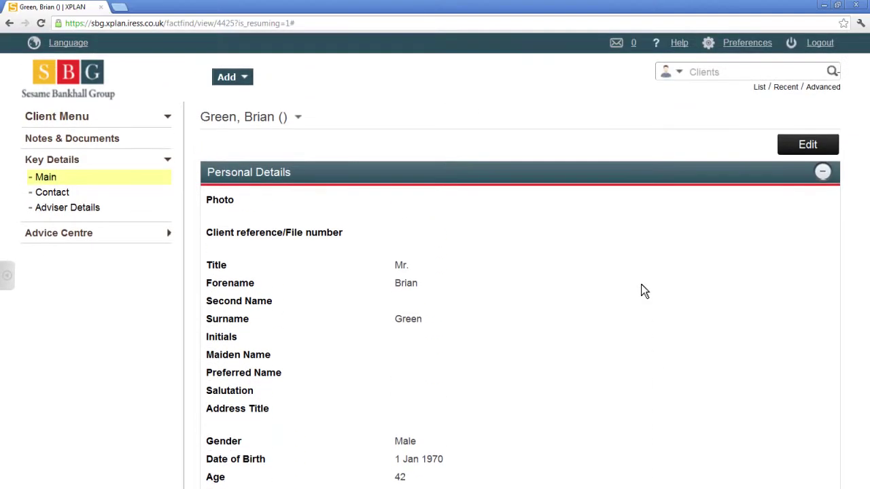
{"action": "left_click", "coordinate": [812, 145]}
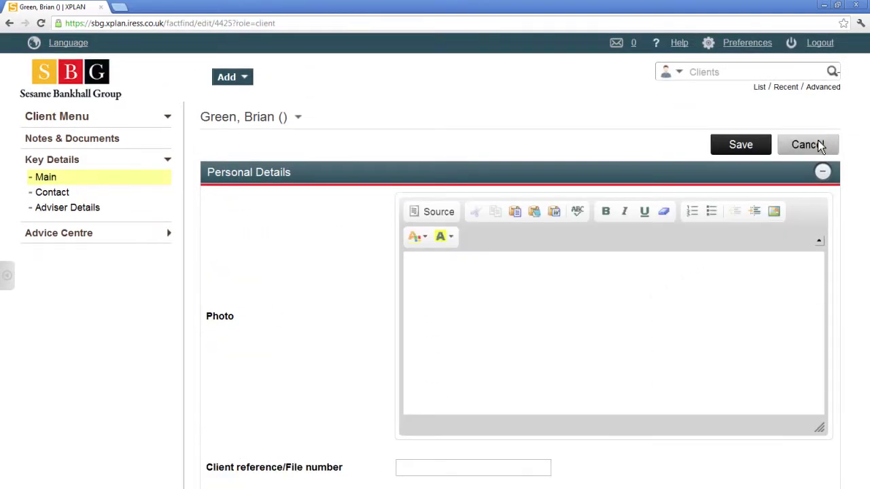
{"action": "key", "text": "F11"}
{"action": "scroll", "coordinate": [819, 145], "scroll_direction": "down", "scroll_amount": 5}
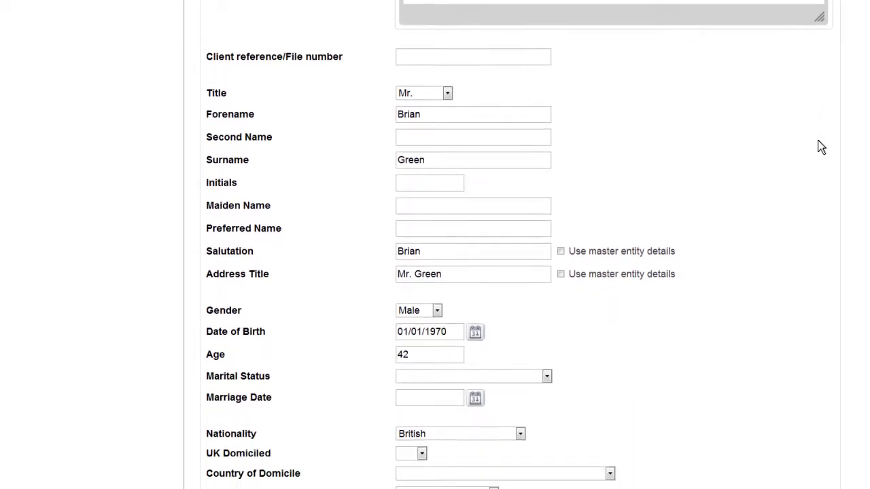
{"action": "scroll", "coordinate": [820, 147], "scroll_direction": "down", "scroll_amount": 1}
{"action": "left_click", "coordinate": [524, 23]}
{"action": "type", "text": "NEW12345"}
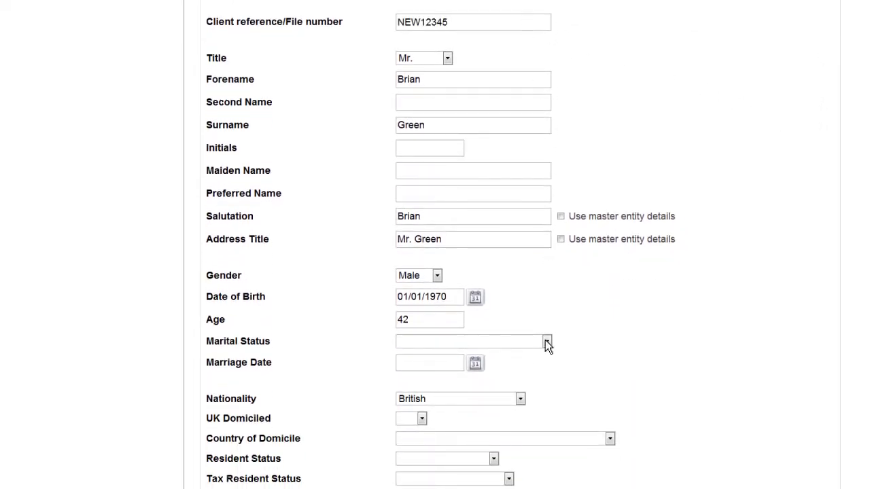
- Set marital status to Single and save the personal details
{"action": "left_click", "coordinate": [546, 341]}
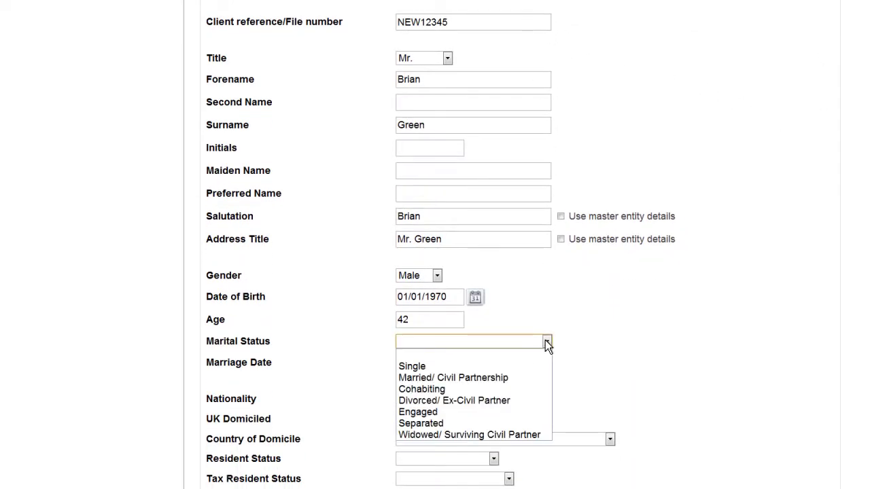
{"action": "left_click", "coordinate": [419, 367]}
{"action": "scroll", "coordinate": [419, 373], "scroll_direction": "up", "scroll_amount": 7}
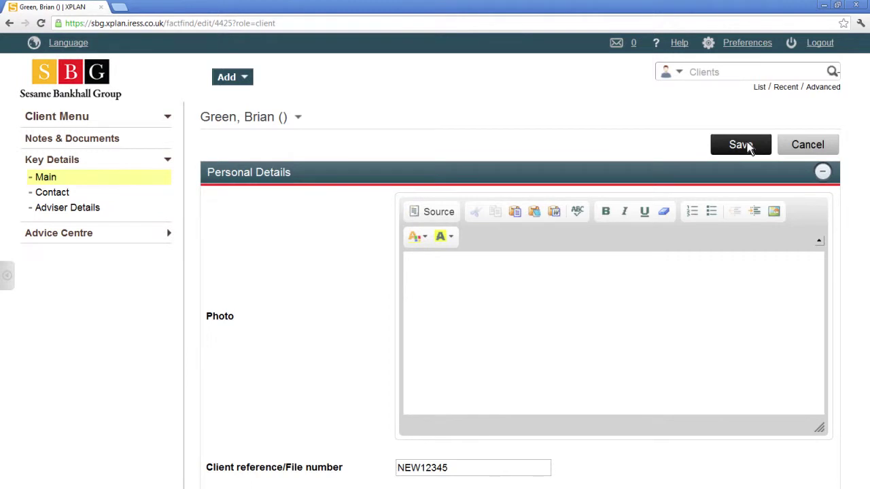
{"action": "left_click", "coordinate": [741, 145]}
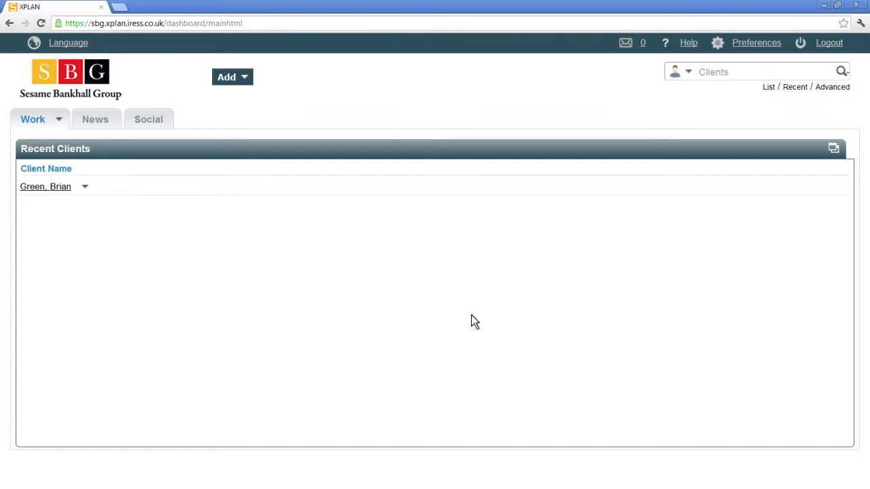
- Search clients by forename, open his record, and open Goal Driven Risk Profile under Advice Centre
{"action": "left_click", "coordinate": [817, 72]}
{"action": "type", "text": "Brian"}
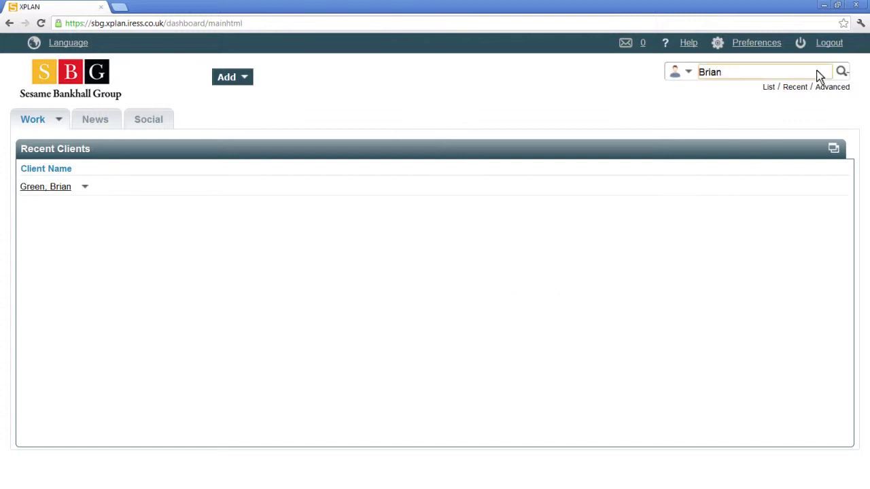
{"action": "left_click", "coordinate": [841, 72]}
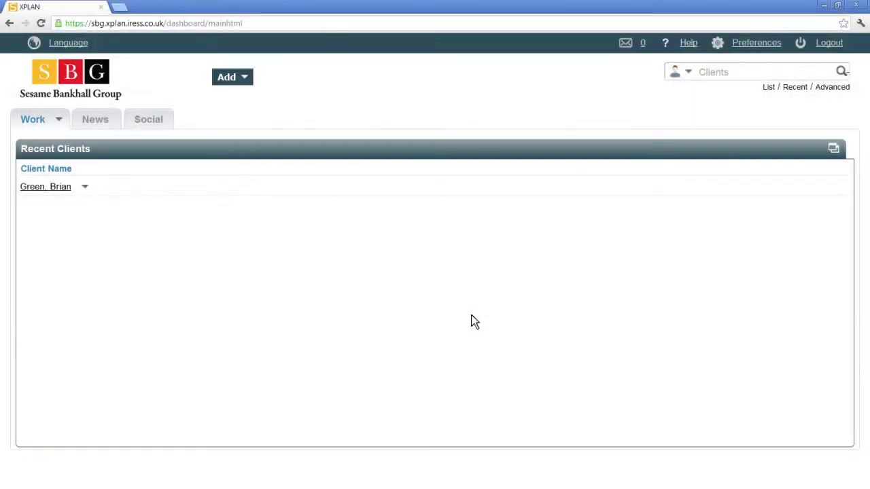
{"action": "left_click", "coordinate": [819, 75]}
{"action": "type", "text": "Brian"}
{"action": "left_click", "coordinate": [841, 72]}
{"action": "left_click", "coordinate": [273, 409]}
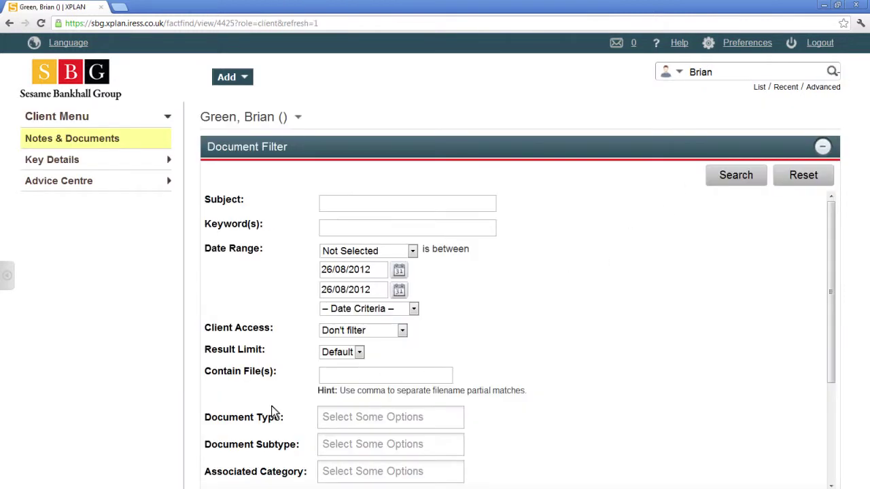
{"action": "left_click", "coordinate": [89, 185]}
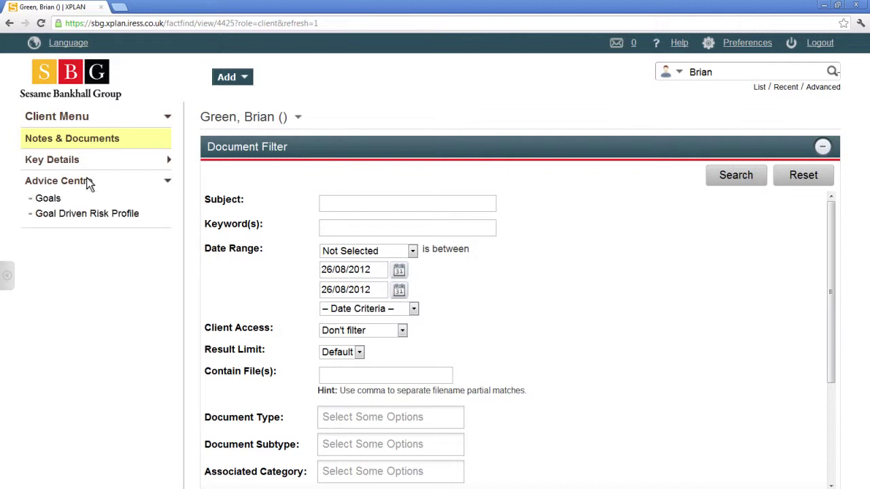
{"action": "left_click", "coordinate": [75, 215]}
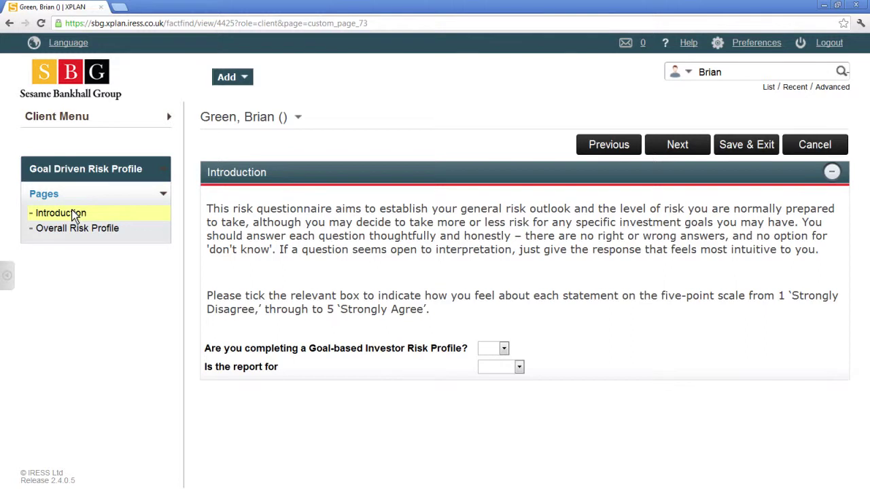
- Answer Yes to completing a goal-based profile, make the report for Client, and begin the questionnaire
{"action": "left_click", "coordinate": [503, 348]}
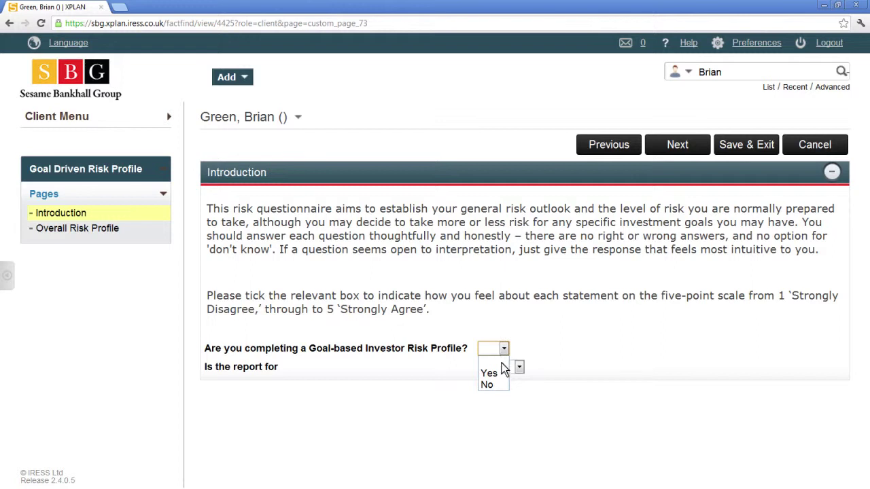
{"action": "left_click", "coordinate": [501, 373]}
{"action": "left_click", "coordinate": [519, 368]}
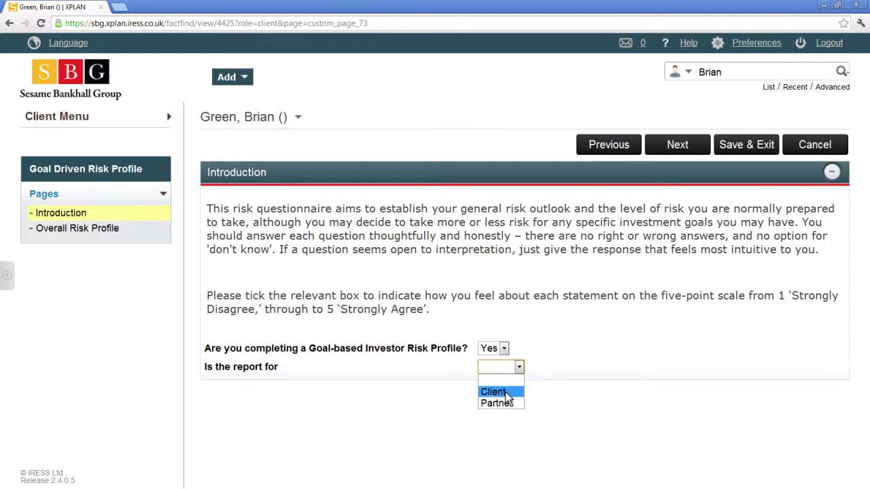
{"action": "left_click", "coordinate": [506, 395]}
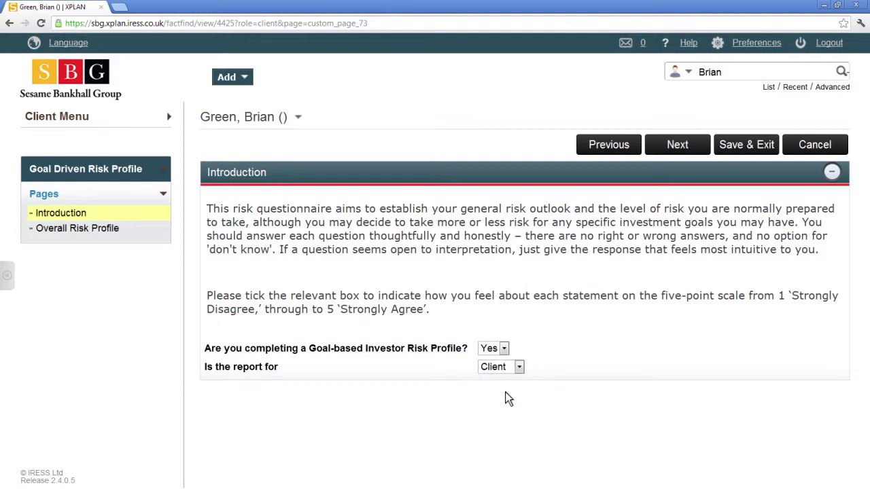
{"action": "left_click", "coordinate": [688, 149]}
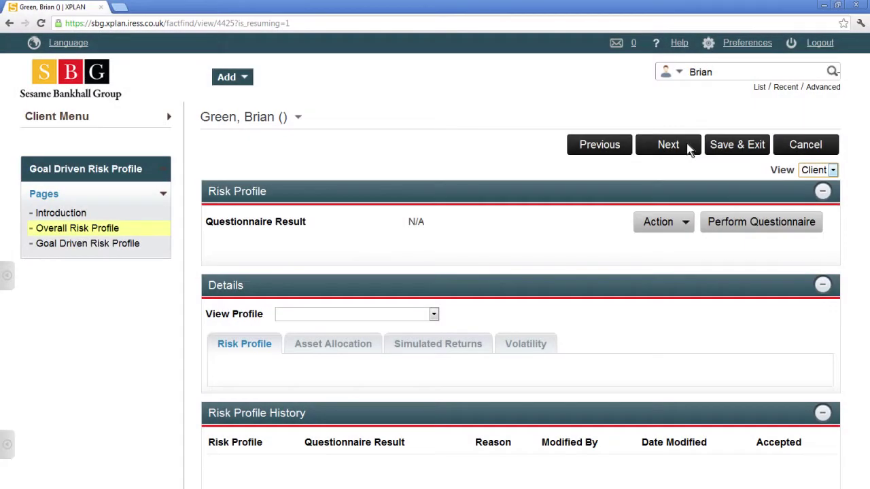
{"action": "left_click", "coordinate": [747, 227]}
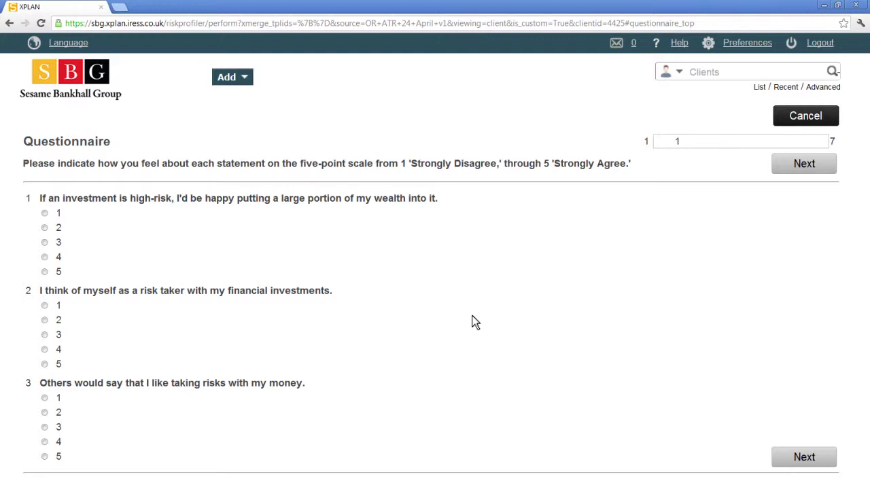
- Rate questions 1–9 on the 1–5 scale (Q1 4, Q2 3; Q4–Q9: 4, 4, 3, 4, 3, 4)
{"action": "left_click", "coordinate": [44, 257]}
{"action": "left_click", "coordinate": [44, 335]}
{"action": "left_click", "coordinate": [44, 442]}
{"action": "left_click", "coordinate": [796, 458]}
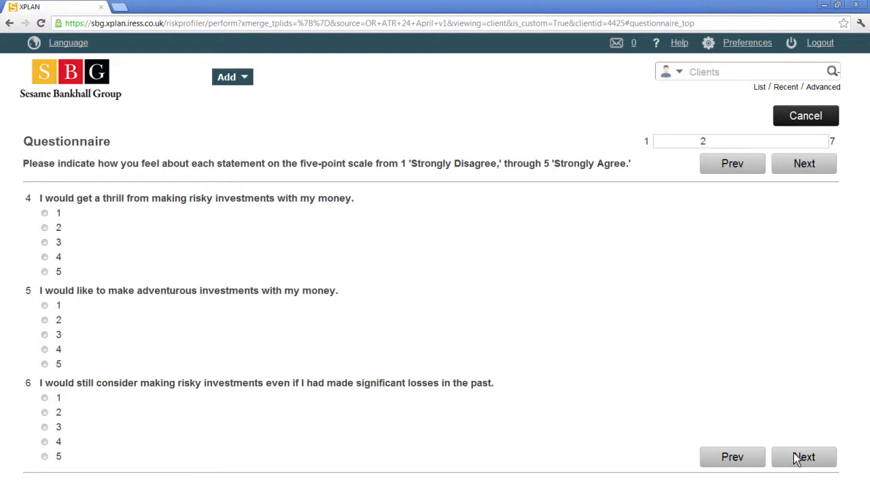
{"action": "left_click", "coordinate": [44, 257]}
{"action": "left_click", "coordinate": [44, 350]}
{"action": "left_click", "coordinate": [44, 427]}
{"action": "left_click", "coordinate": [806, 457]}
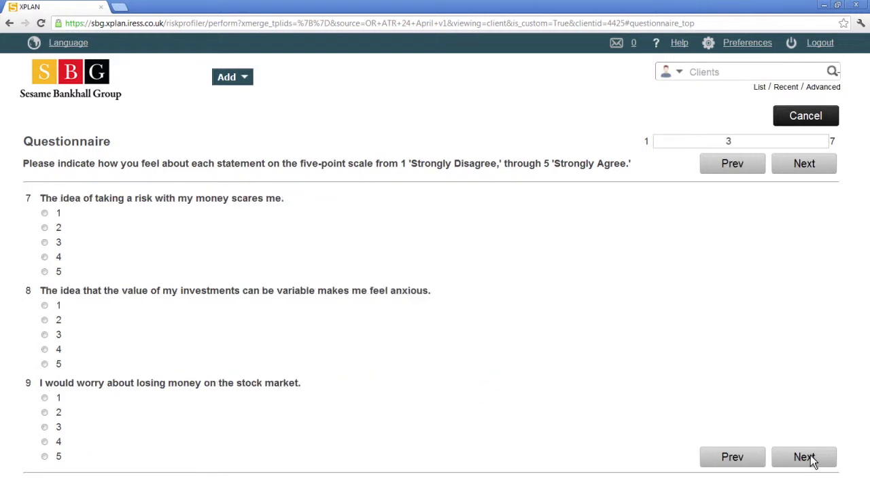
{"action": "left_click", "coordinate": [45, 257]}
{"action": "left_click", "coordinate": [44, 335]}
{"action": "left_click", "coordinate": [44, 442]}
{"action": "left_click", "coordinate": [803, 457]}
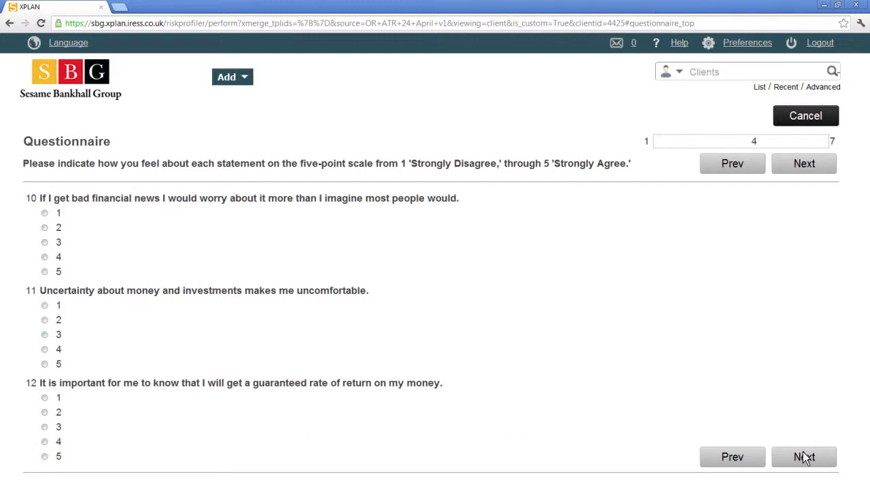
- Rate questions 10–18 as 4, 4, 5, 4, 4, 5, 3, 5, 5
{"action": "left_click", "coordinate": [44, 257]}
{"action": "left_click", "coordinate": [44, 349]}
{"action": "left_click", "coordinate": [44, 457]}
{"action": "left_click", "coordinate": [804, 457]}
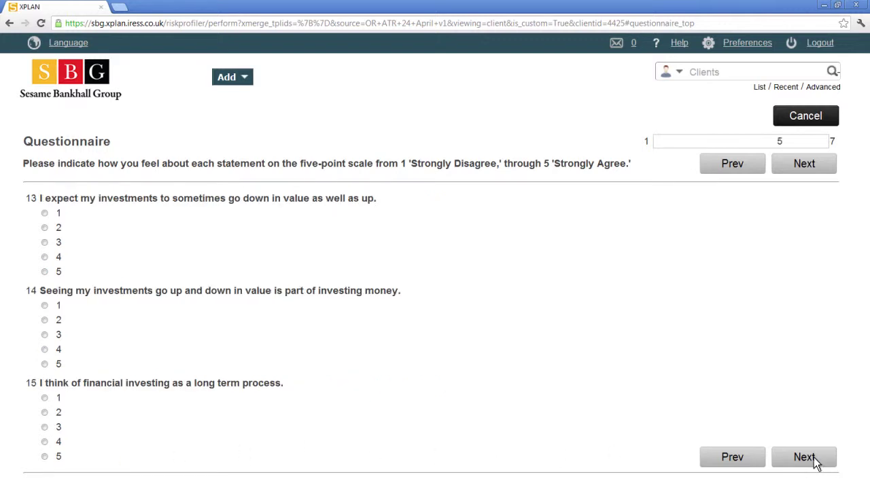
{"action": "left_click", "coordinate": [44, 257]}
{"action": "left_click", "coordinate": [44, 349]}
{"action": "left_click", "coordinate": [45, 456]}
{"action": "left_click", "coordinate": [805, 457]}
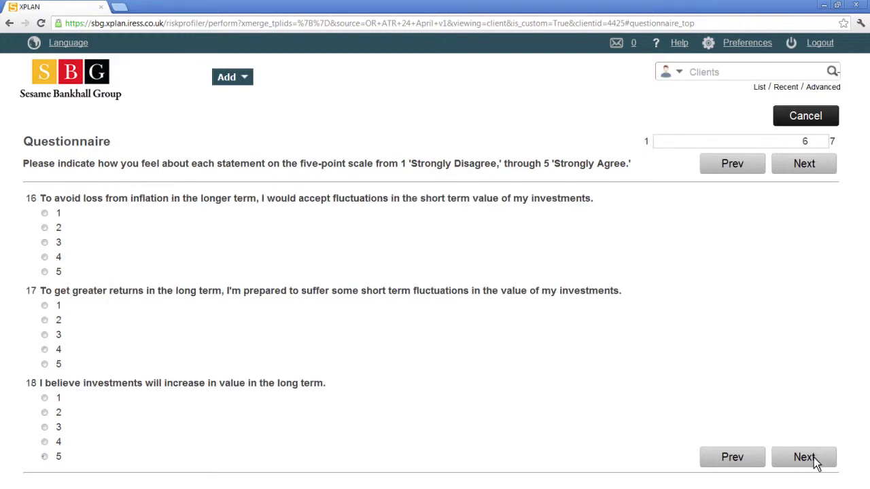
{"action": "left_click", "coordinate": [44, 242]}
{"action": "left_click", "coordinate": [44, 365]}
{"action": "left_click", "coordinate": [44, 457]}
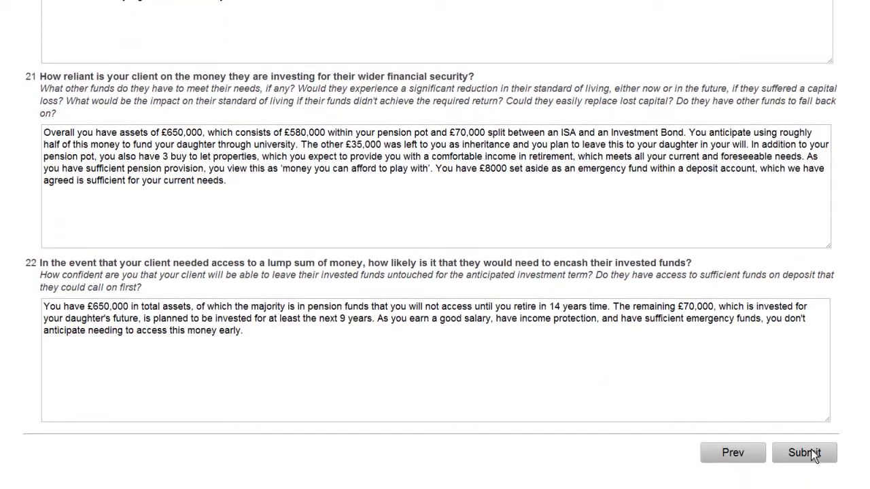
- Submit the completed questionnaire to get its risk profile result
{"action": "left_click", "coordinate": [805, 453]}
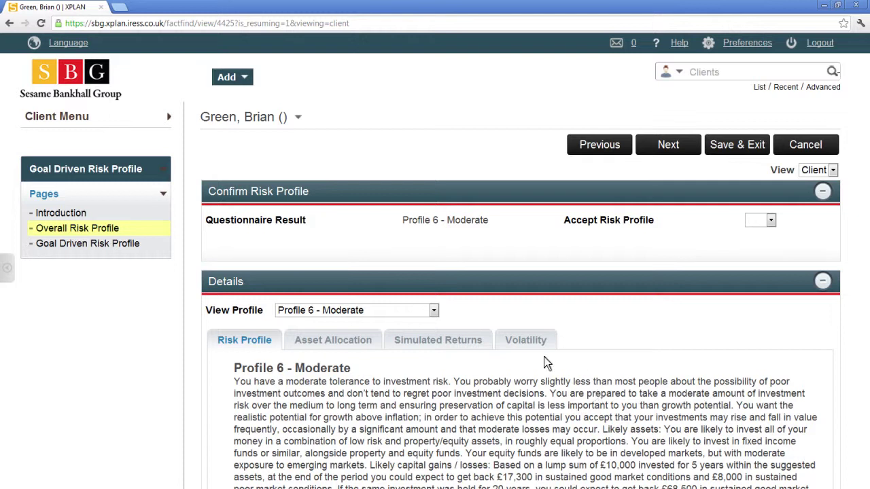
- Compare with Profile 1 - No investment risk, return to Profile 6 - Moderate, and view its asset allocation
{"action": "left_click", "coordinate": [433, 310]}
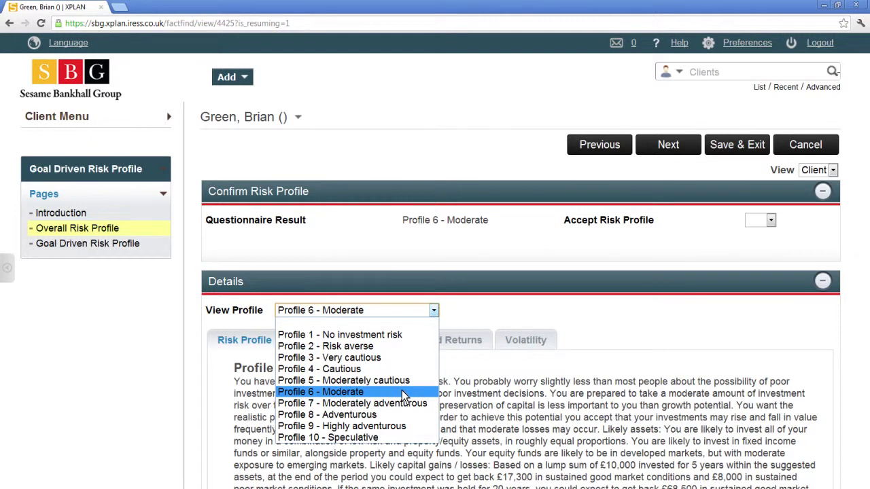
{"action": "left_click", "coordinate": [396, 334]}
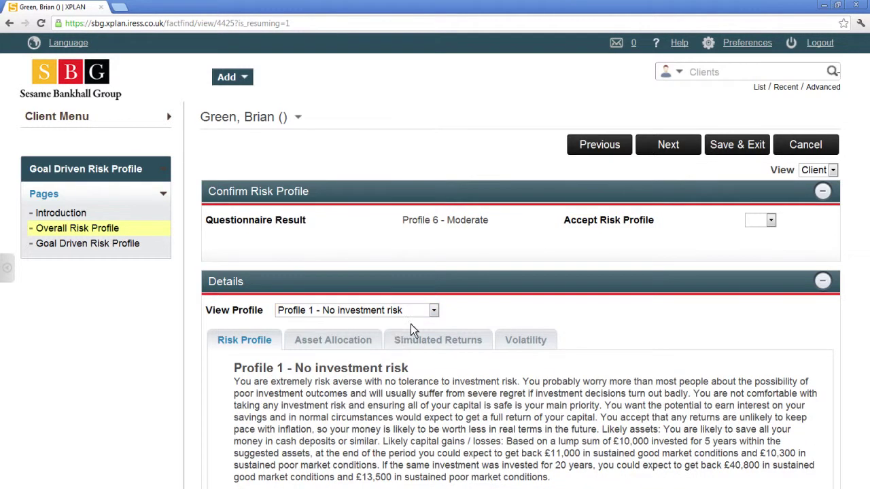
{"action": "left_click", "coordinate": [434, 309]}
{"action": "left_click", "coordinate": [402, 397]}
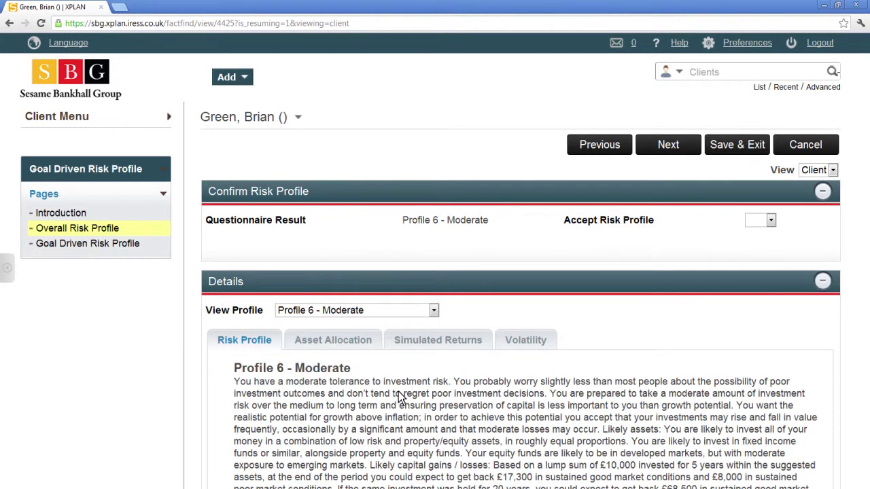
{"action": "left_click", "coordinate": [368, 342]}
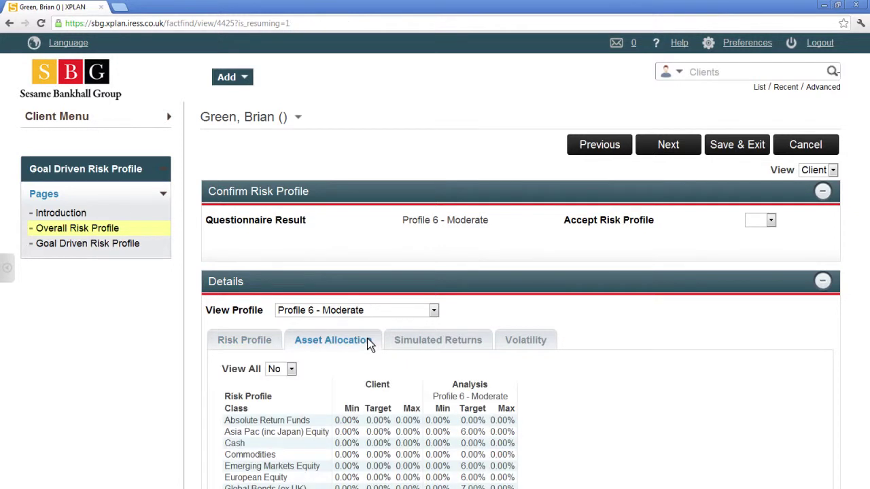
- Show Profile 6's simulated returns at intervals and its expected volatility chart
{"action": "scroll", "coordinate": [368, 343], "scroll_direction": "down", "scroll_amount": 3}
{"action": "left_click", "coordinate": [459, 342]}
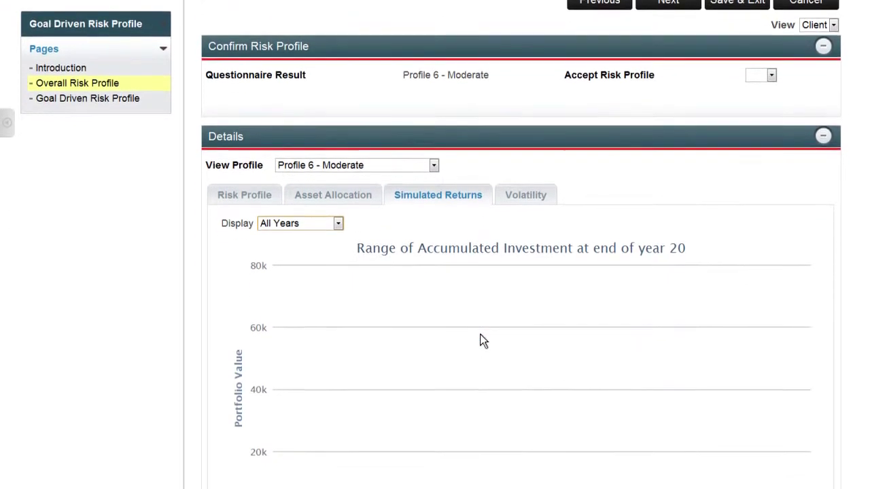
{"action": "scroll", "coordinate": [483, 342], "scroll_direction": "down", "scroll_amount": 3}
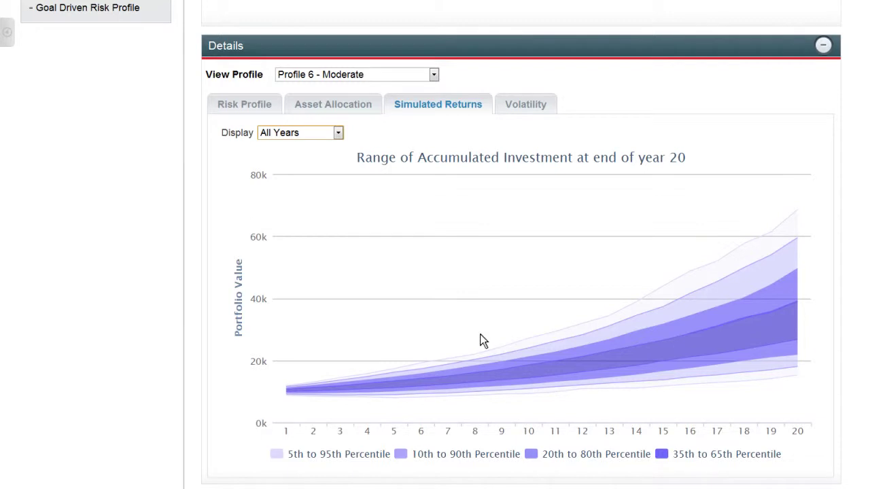
{"action": "key", "text": "Down"}
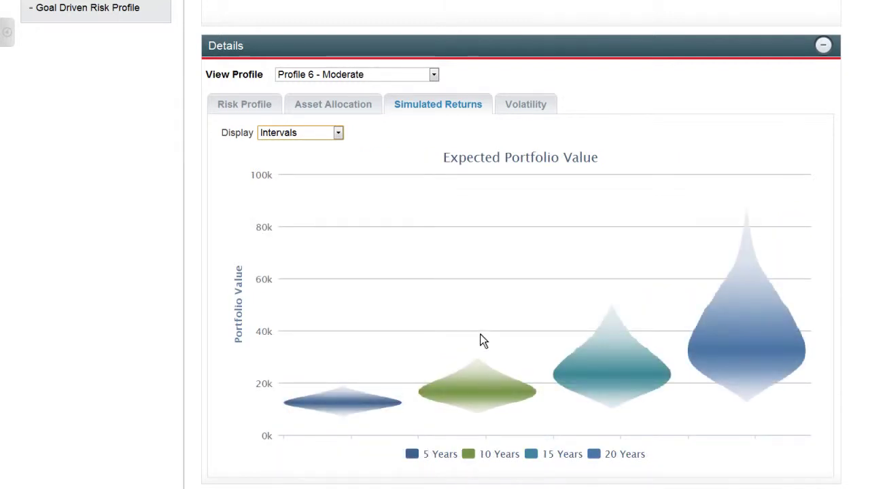
{"action": "left_click", "coordinate": [546, 104]}
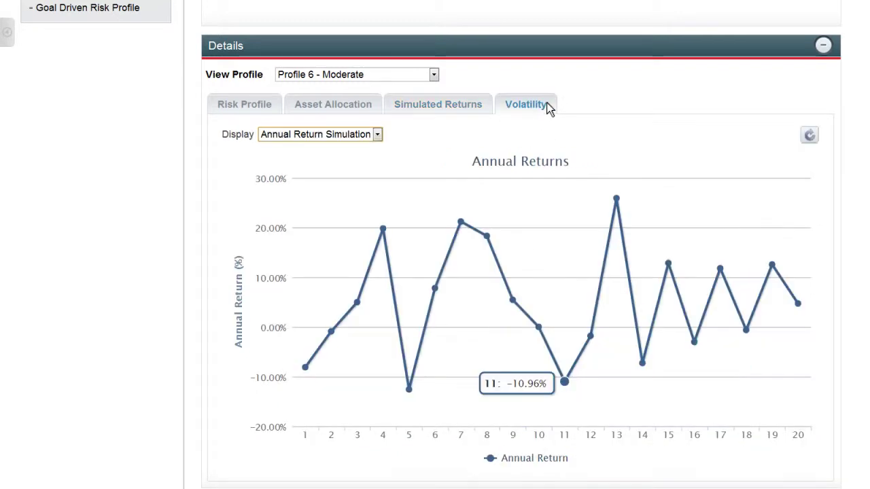
{"action": "key", "text": "Down"}
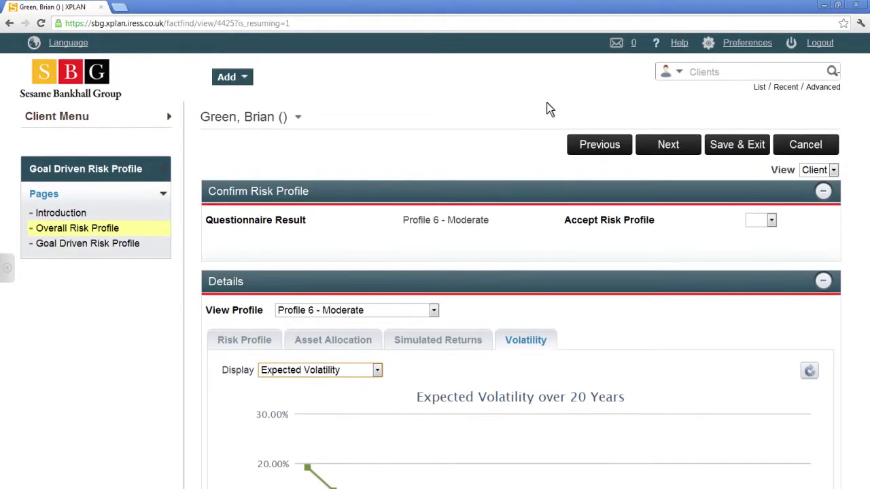
{"action": "left_click", "coordinate": [772, 222]}
- Accept the Profile 6 - Moderate risk profile and save it with the reason for accepting
{"action": "left_click", "coordinate": [757, 244]}
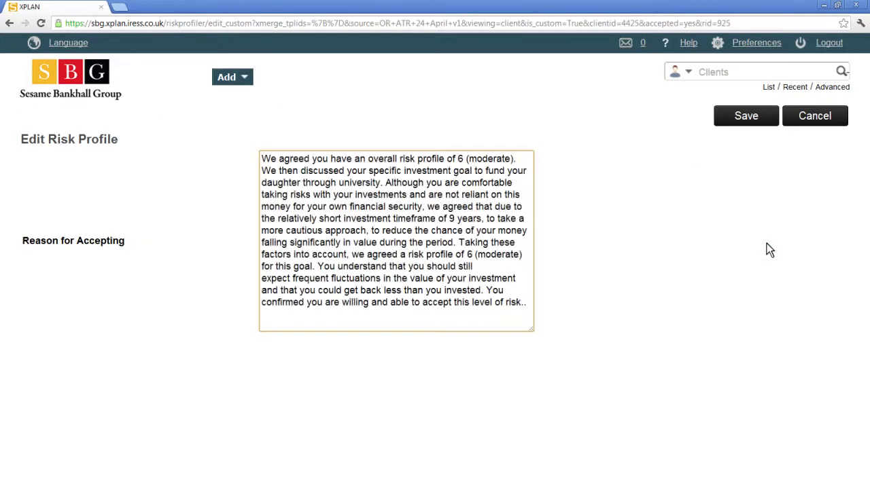
{"action": "left_click", "coordinate": [764, 116]}
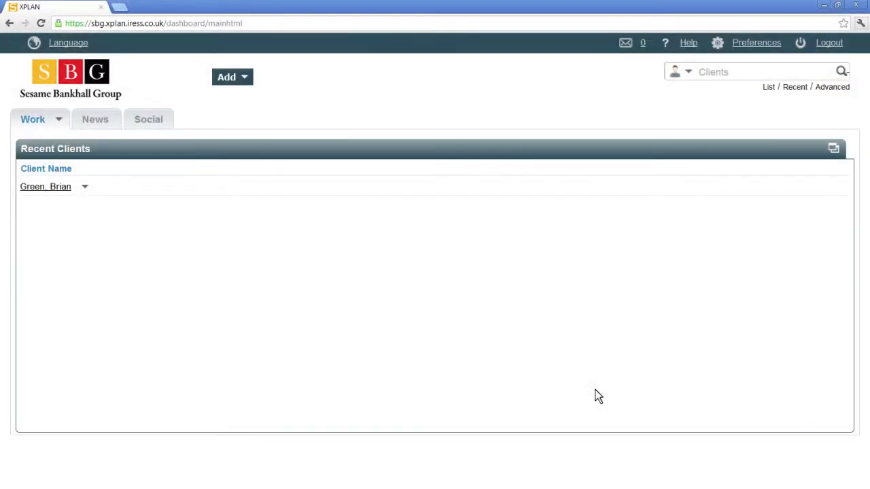
- From Recent Clients, go through Advice Centre's Goal Driven Risk Profile pages and start adding a goal
{"action": "left_click", "coordinate": [58, 186]}
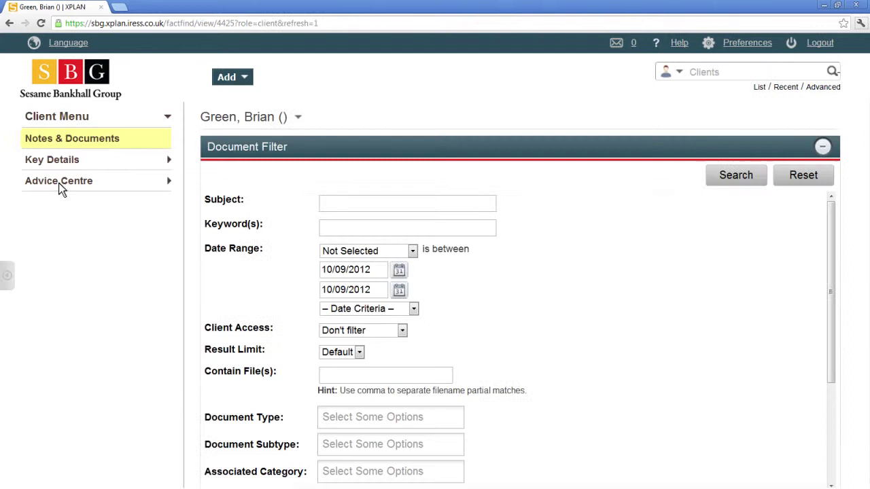
{"action": "left_click", "coordinate": [99, 183]}
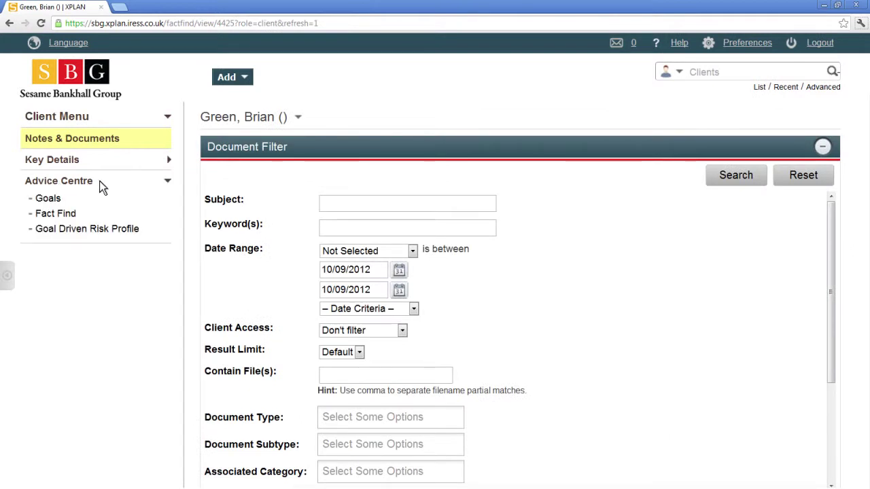
{"action": "left_click", "coordinate": [120, 228]}
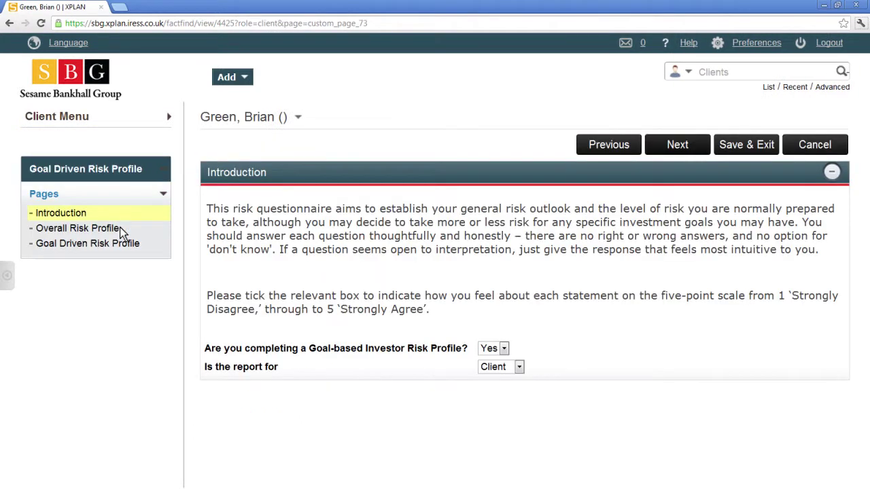
{"action": "left_click", "coordinate": [680, 145]}
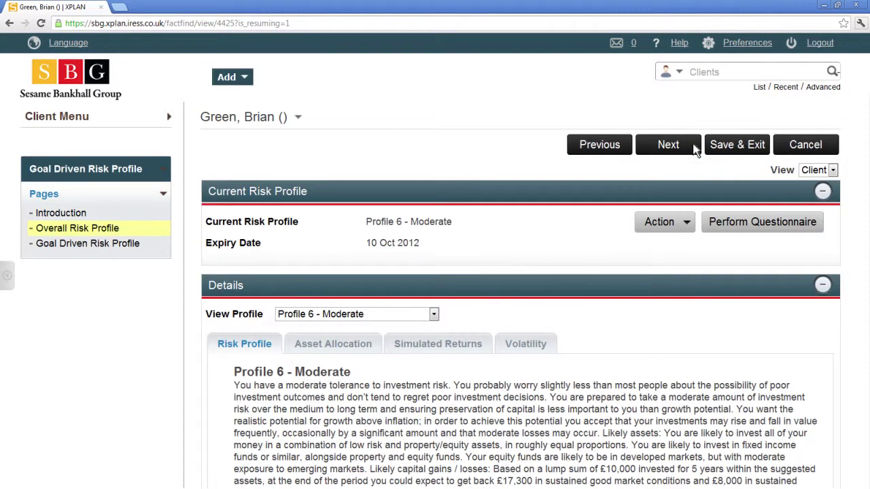
{"action": "left_click", "coordinate": [683, 144]}
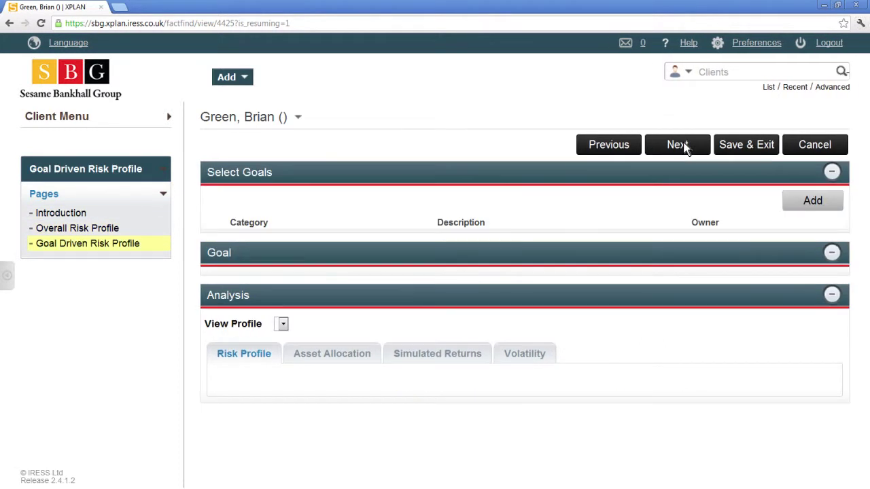
{"action": "left_click", "coordinate": [813, 204]}
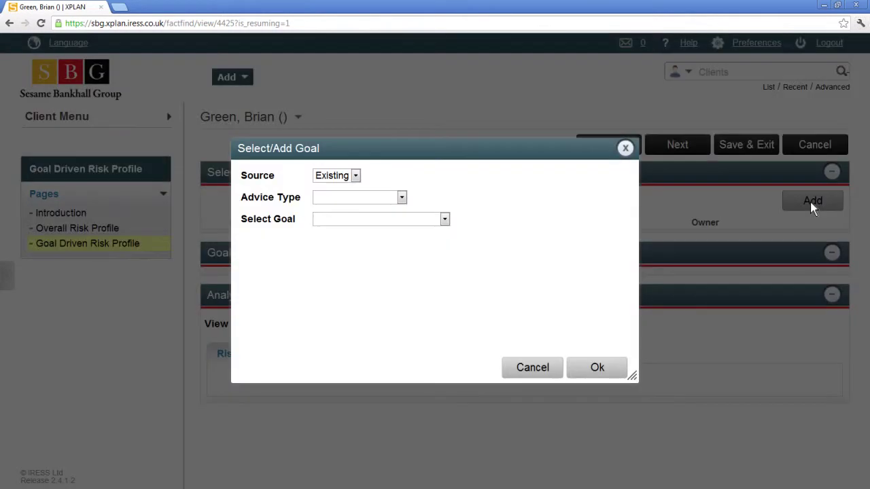
- Create a new Investment goal owned by the client: Savings and Investment category, Capital objective
{"action": "left_click", "coordinate": [356, 177]}
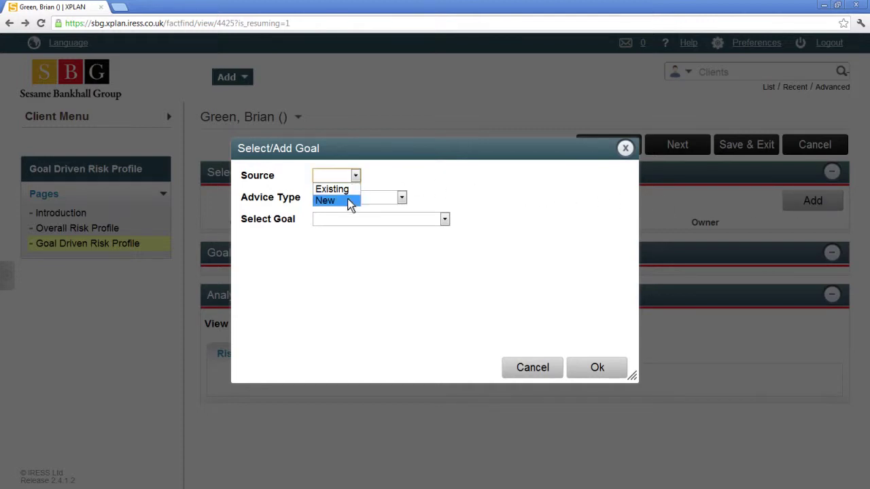
{"action": "left_click", "coordinate": [349, 201]}
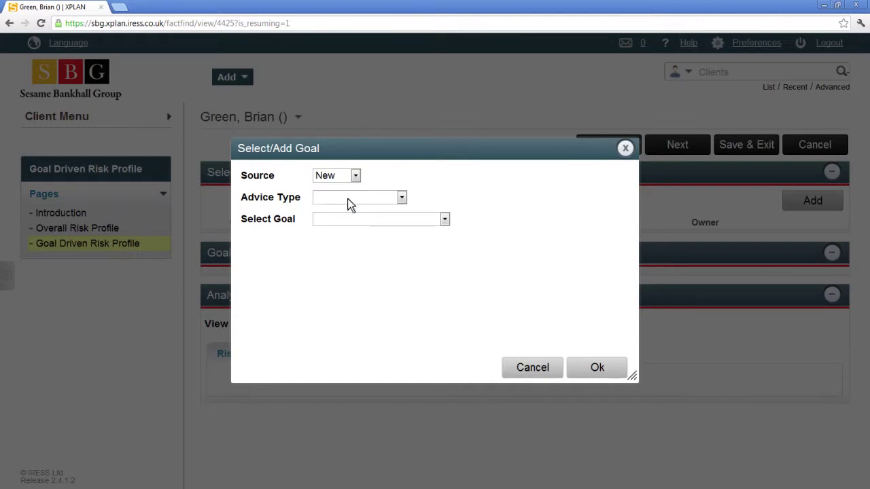
{"action": "left_click", "coordinate": [598, 368]}
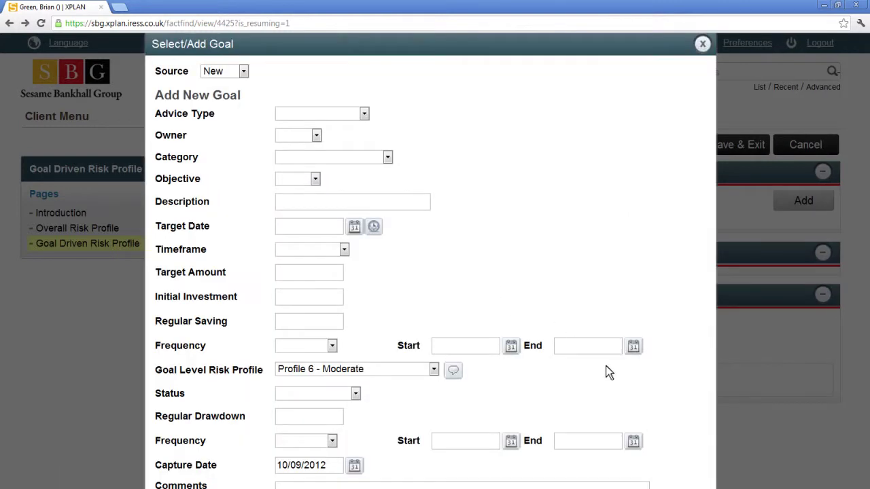
{"action": "left_click", "coordinate": [365, 113]}
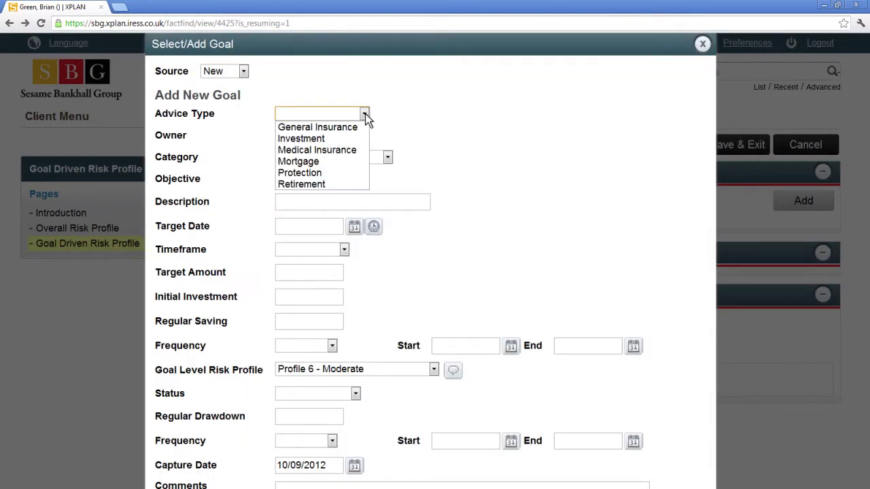
{"action": "left_click", "coordinate": [336, 139]}
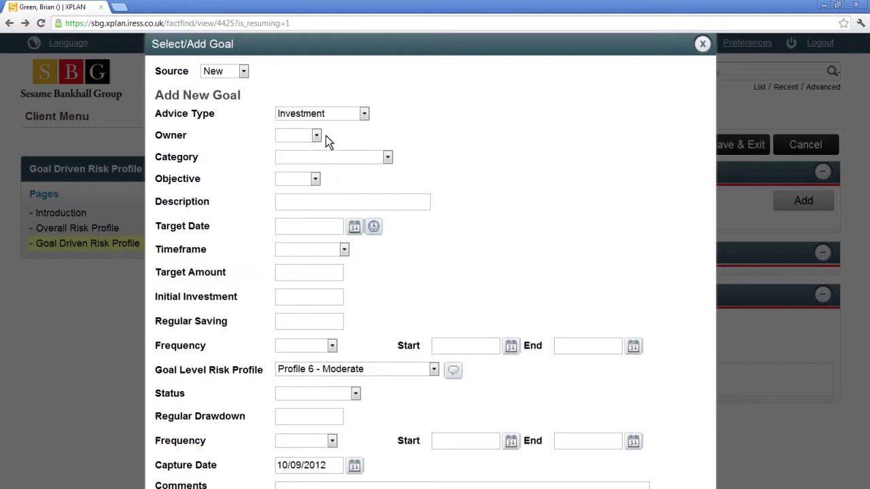
{"action": "left_click", "coordinate": [317, 136]}
{"action": "left_click", "coordinate": [314, 161]}
{"action": "left_click", "coordinate": [386, 156]}
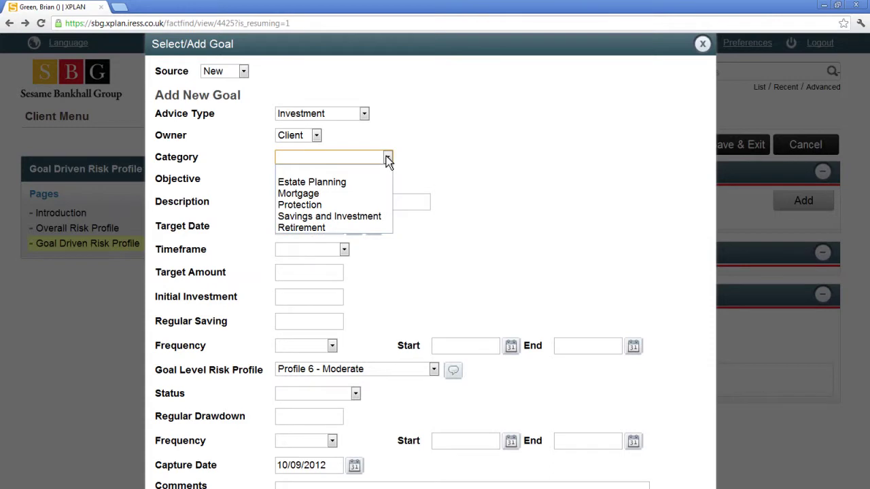
{"action": "left_click", "coordinate": [373, 216]}
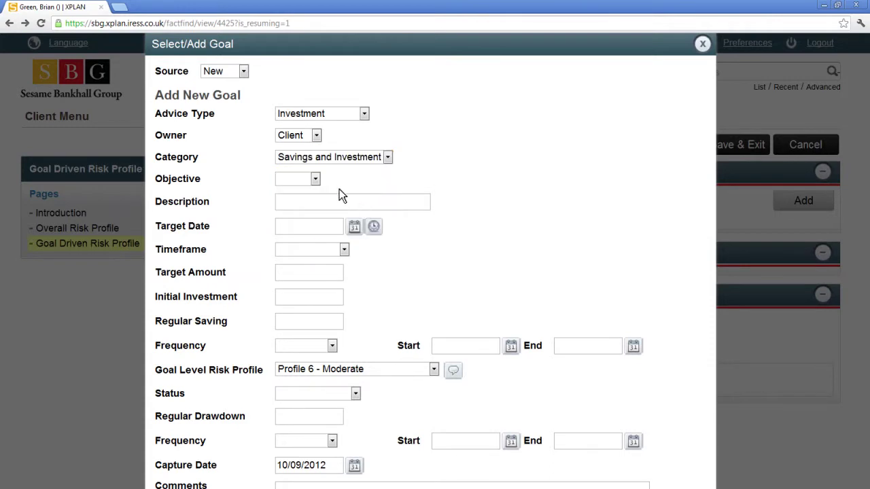
{"action": "left_click", "coordinate": [316, 179]}
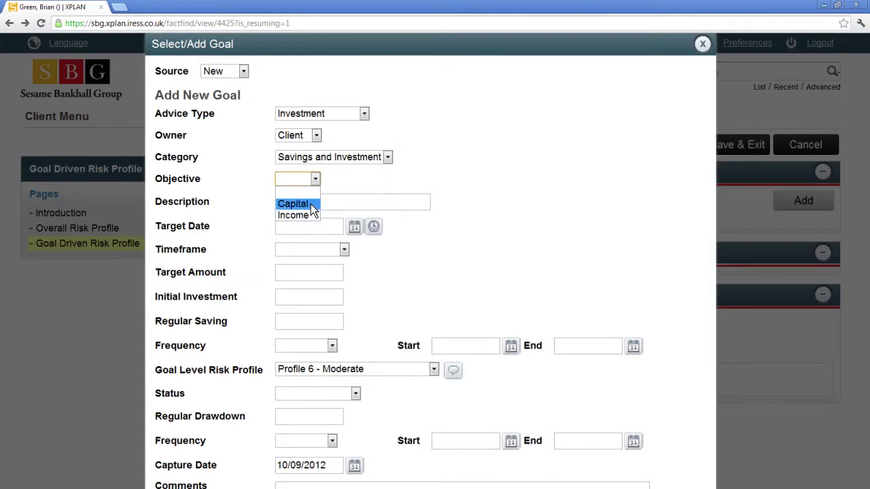
{"action": "left_click", "coordinate": [310, 204]}
- Describe the goal as 'University Fees' with a 30000 target amount by 12/07/2024
{"action": "left_click", "coordinate": [401, 202]}
{"action": "type", "text": "University Fees"}
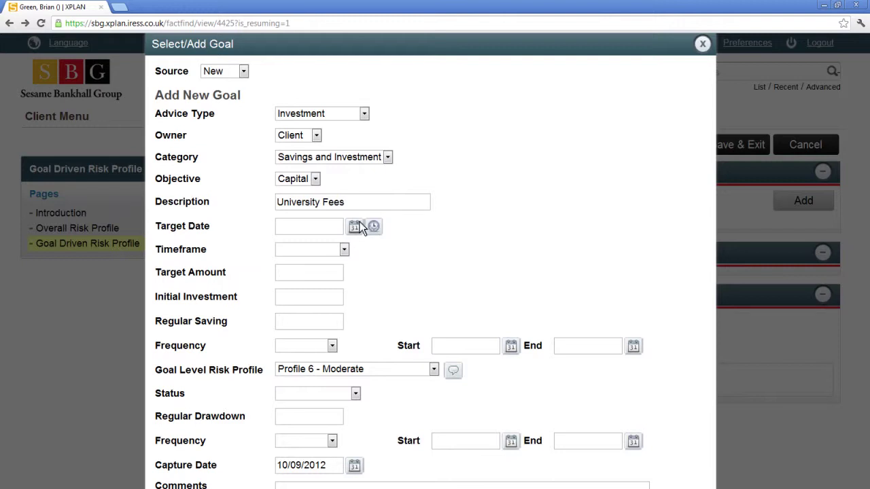
{"action": "left_click", "coordinate": [355, 228]}
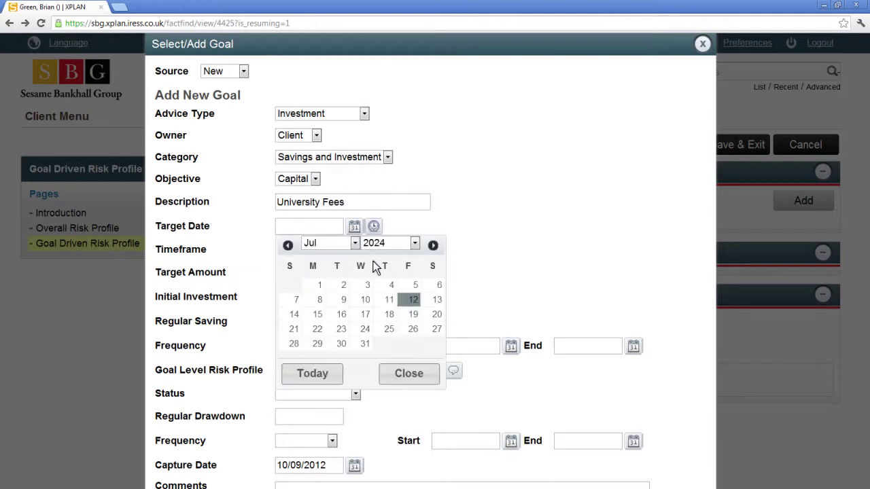
{"action": "left_click", "coordinate": [410, 302]}
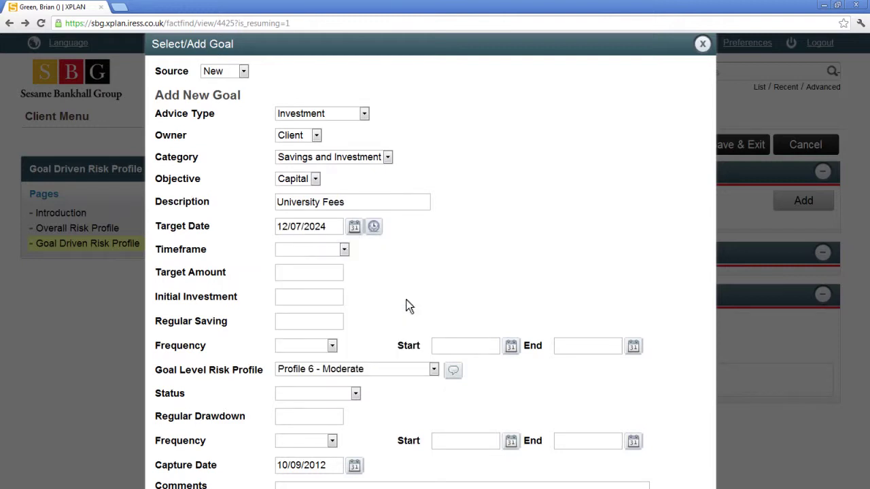
{"action": "left_click", "coordinate": [337, 271]}
{"action": "type", "text": "30000"}
- Enter 5000 initial investment and 200 monthly savings from 01/01/2013 to 01/01/2024
{"action": "left_click", "coordinate": [335, 297]}
{"action": "type", "text": "5000"}
{"action": "left_click", "coordinate": [335, 321]}
{"action": "type", "text": "200"}
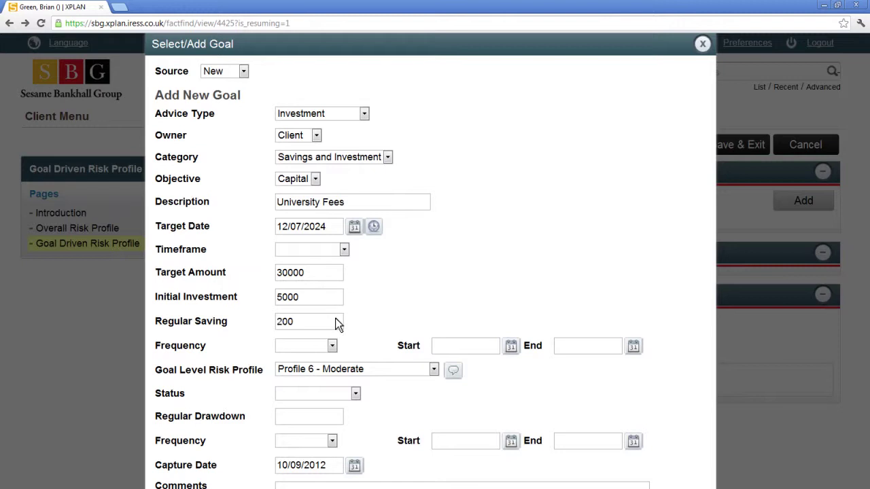
{"action": "left_click", "coordinate": [333, 347]}
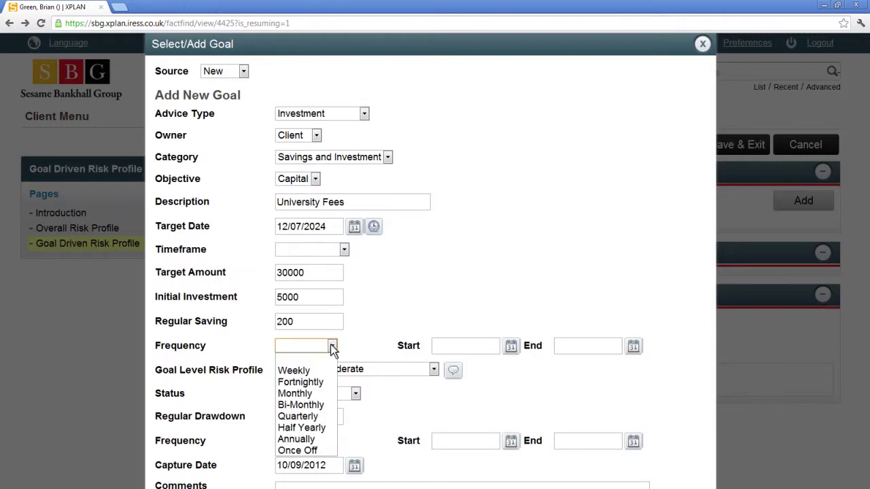
{"action": "left_click", "coordinate": [299, 393]}
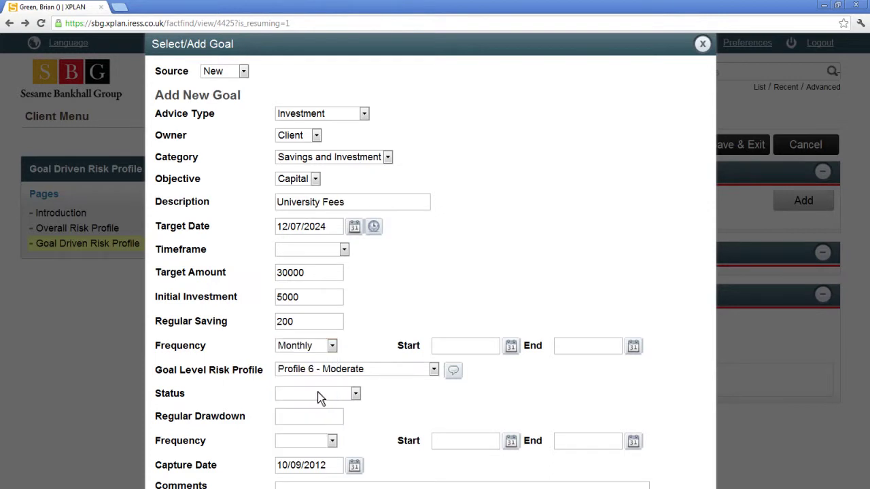
{"action": "left_click", "coordinate": [510, 347]}
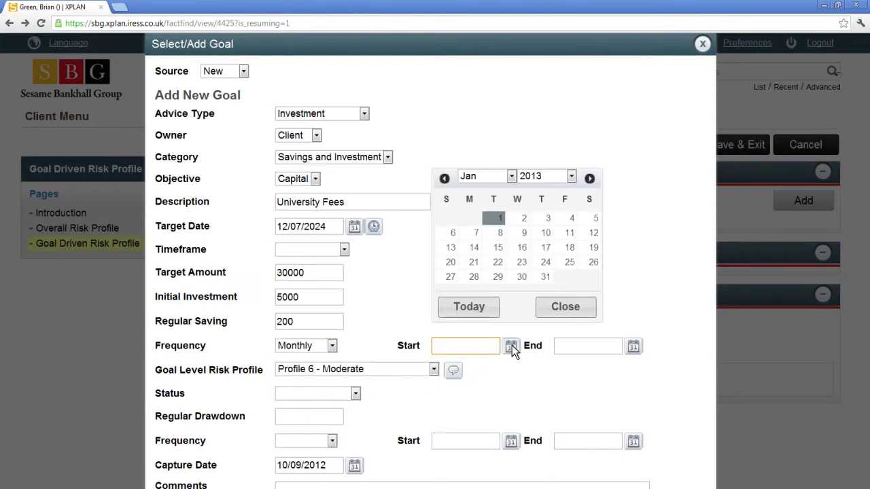
{"action": "left_click", "coordinate": [491, 215]}
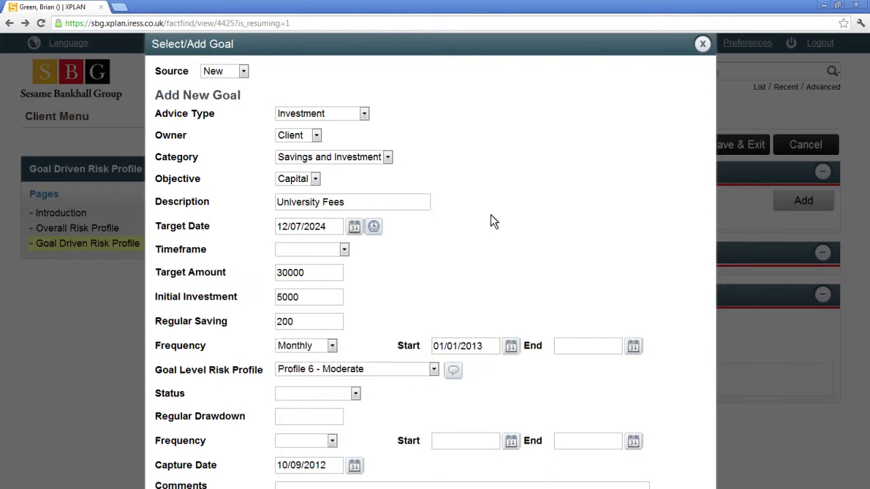
{"action": "left_click", "coordinate": [634, 347]}
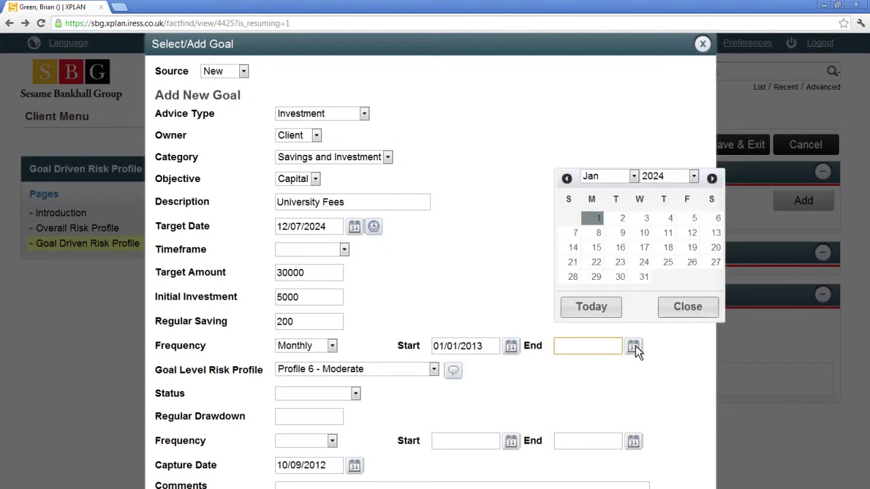
{"action": "left_click", "coordinate": [592, 219]}
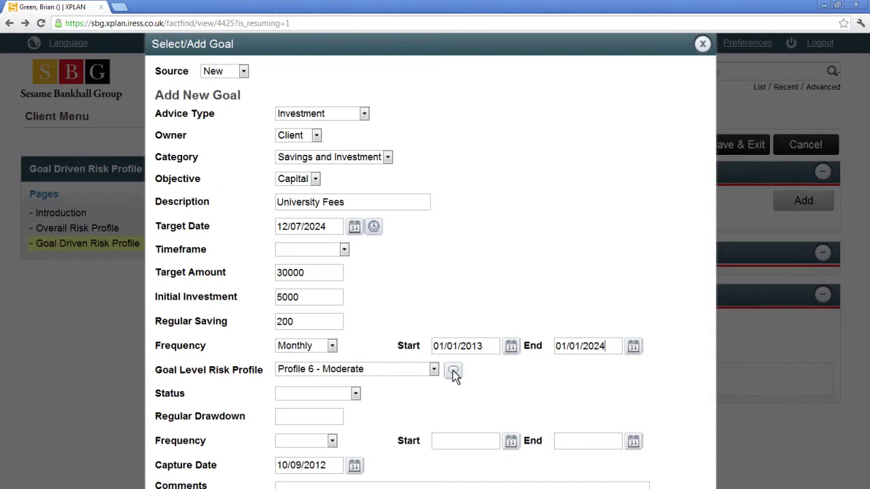
- Review the goal-specific risk questions and return to the goal form
{"action": "left_click", "coordinate": [453, 373]}
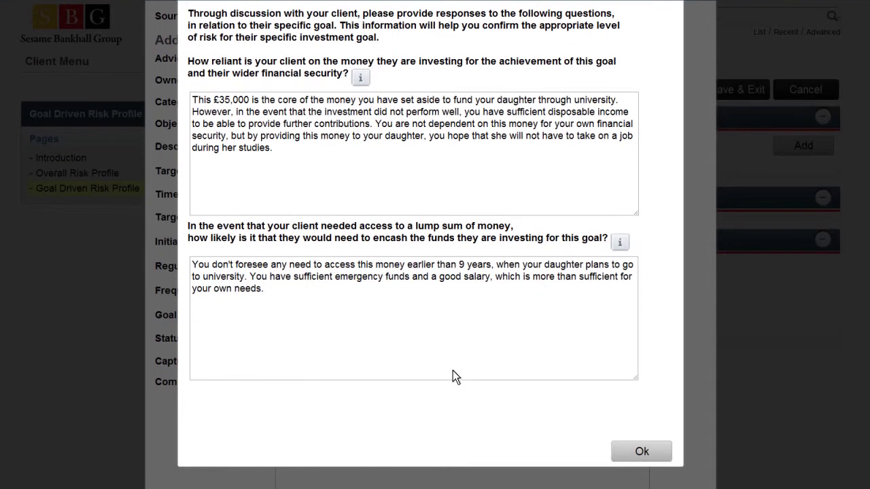
{"action": "left_click", "coordinate": [631, 457]}
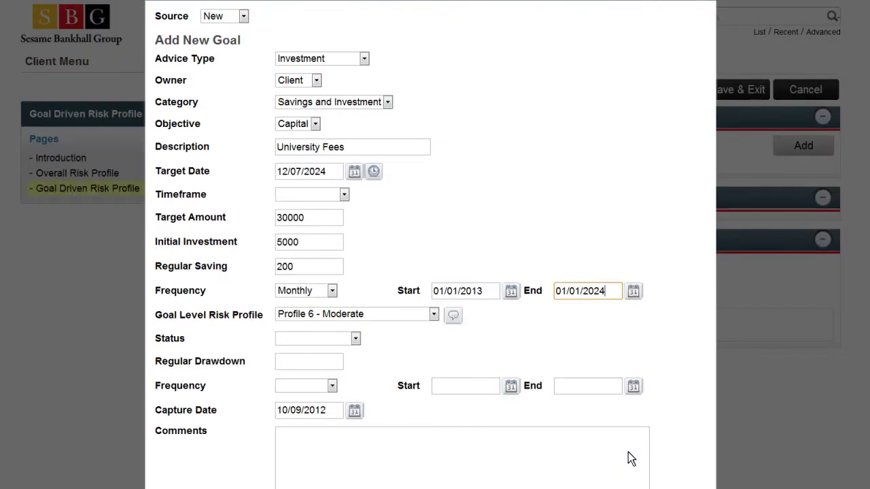
{"action": "scroll", "coordinate": [630, 460], "scroll_direction": "down", "scroll_amount": 3}
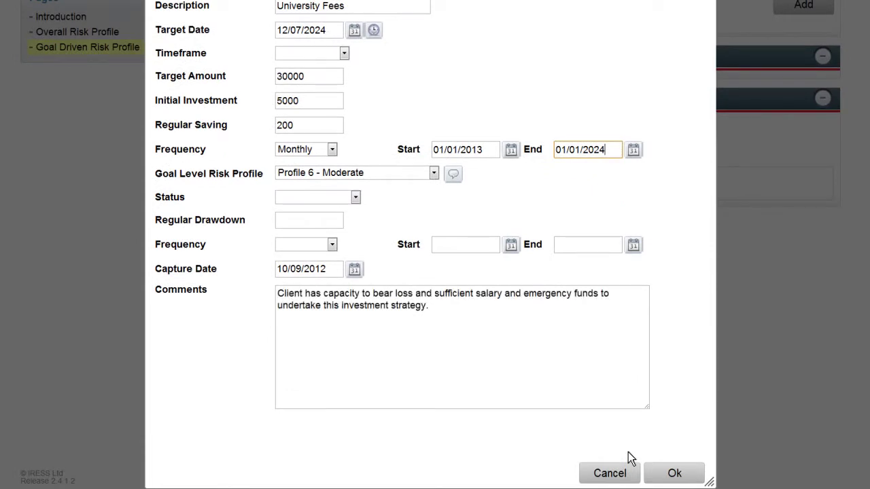
- Save the University Fees goal, check its Profile 6 asset allocation and simulated returns, and continue
{"action": "left_click", "coordinate": [672, 473]}
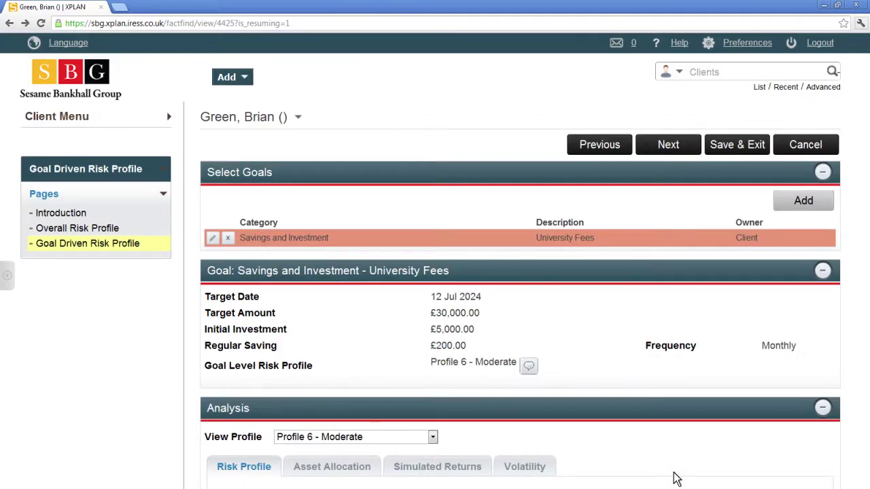
{"action": "scroll", "coordinate": [677, 479], "scroll_direction": "down", "scroll_amount": 3}
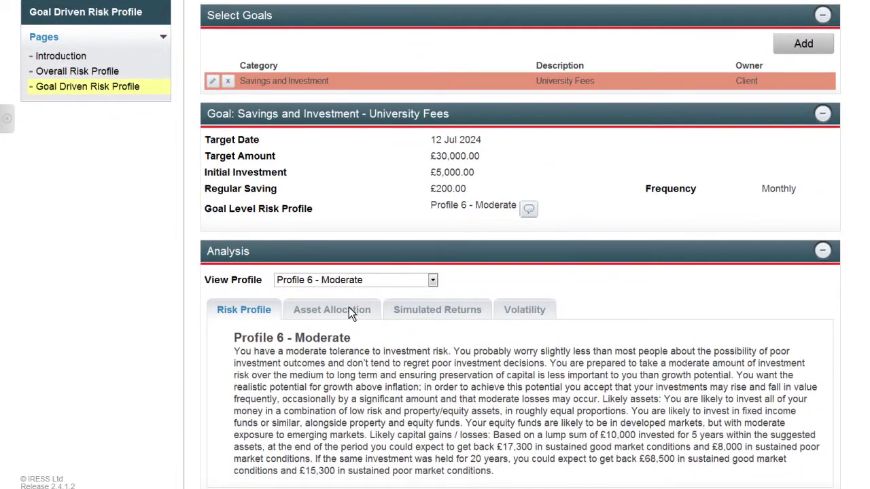
{"action": "left_click", "coordinate": [349, 310]}
{"action": "scroll", "coordinate": [349, 310], "scroll_direction": "down", "scroll_amount": 1}
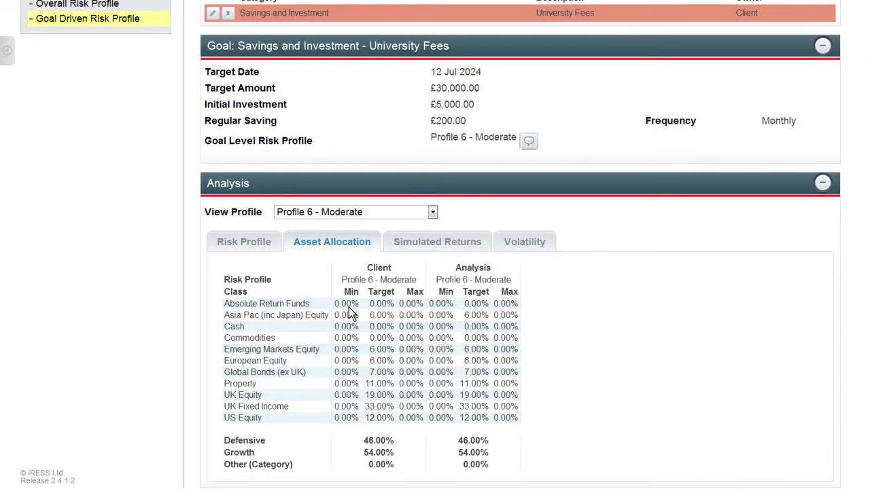
{"action": "left_click", "coordinate": [448, 240]}
{"action": "scroll", "coordinate": [448, 240], "scroll_direction": "down", "scroll_amount": 2}
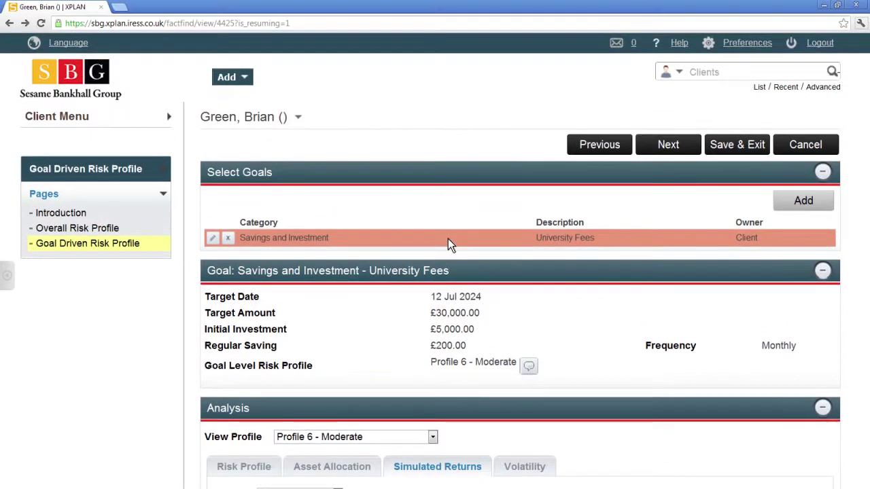
{"action": "left_click", "coordinate": [684, 143]}
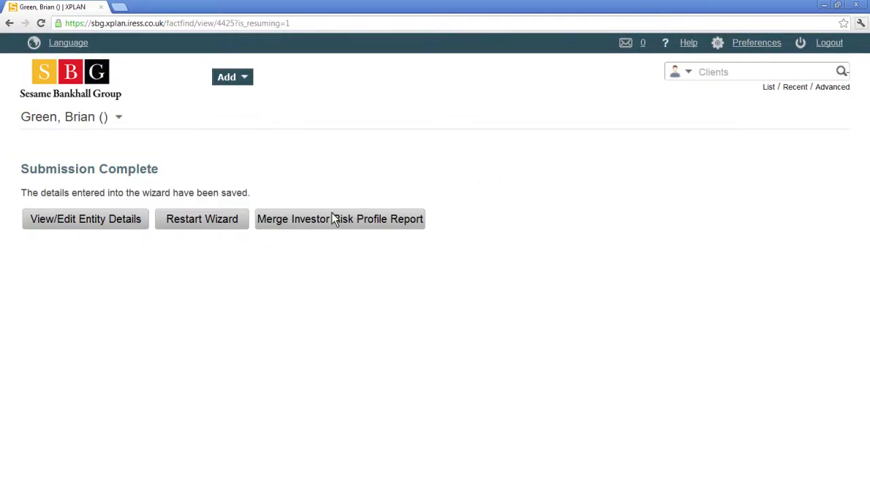
- Merge the Investor Risk Profile Report and download it from the ready message
{"action": "left_click", "coordinate": [298, 222]}
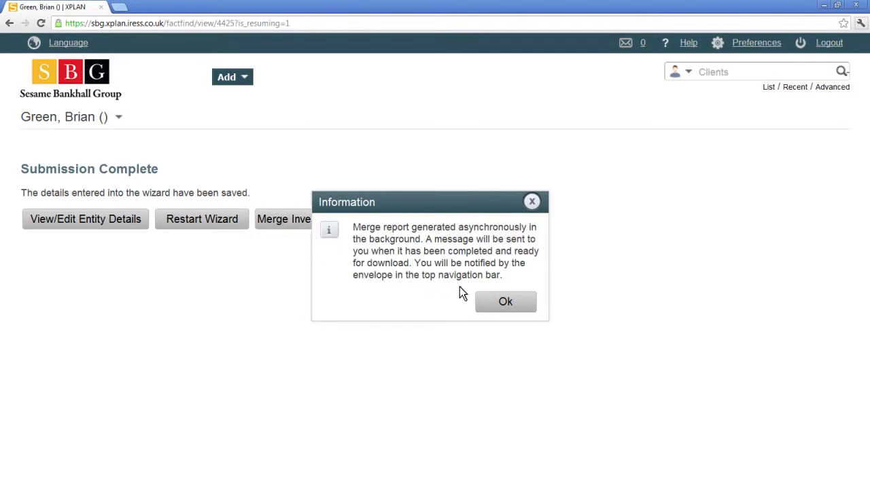
{"action": "left_click", "coordinate": [517, 303]}
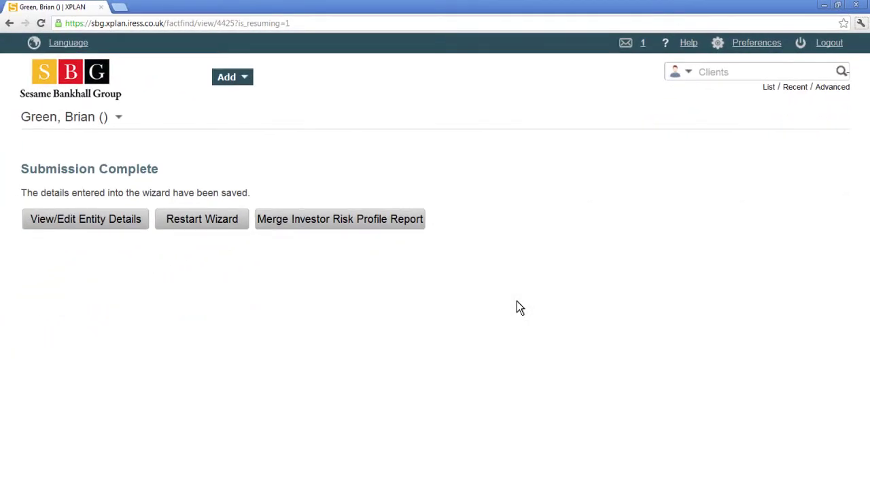
{"action": "left_click", "coordinate": [642, 44]}
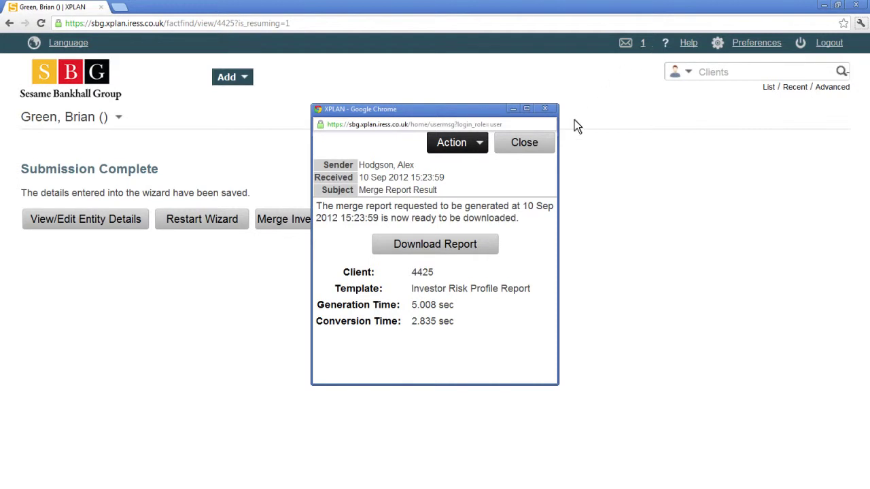
{"action": "left_click", "coordinate": [441, 243]}
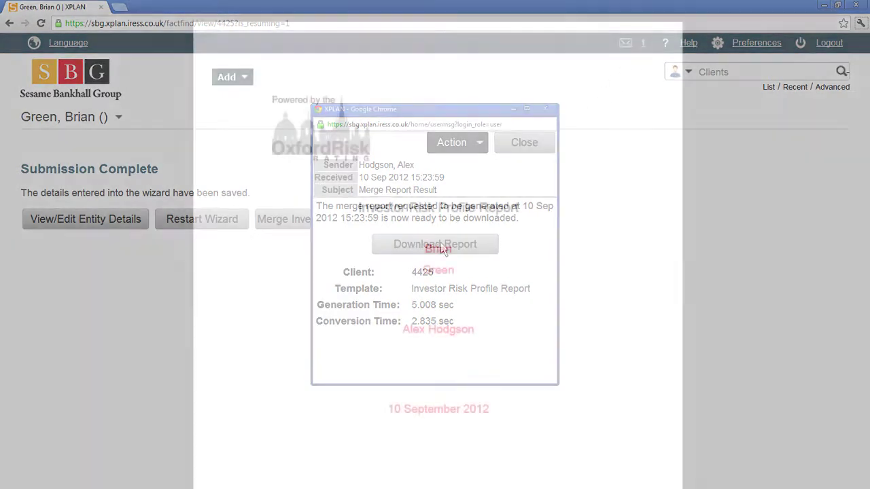